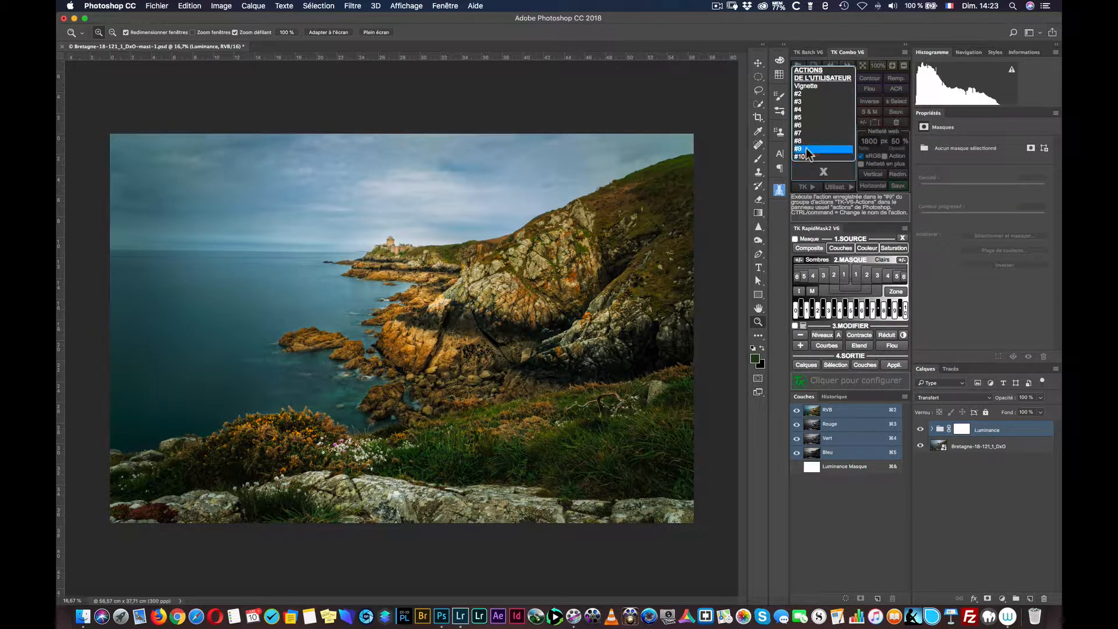
Run the unassigned user action #2 to read its reprogramming instructions, and dismiss the message.
click(804, 95)
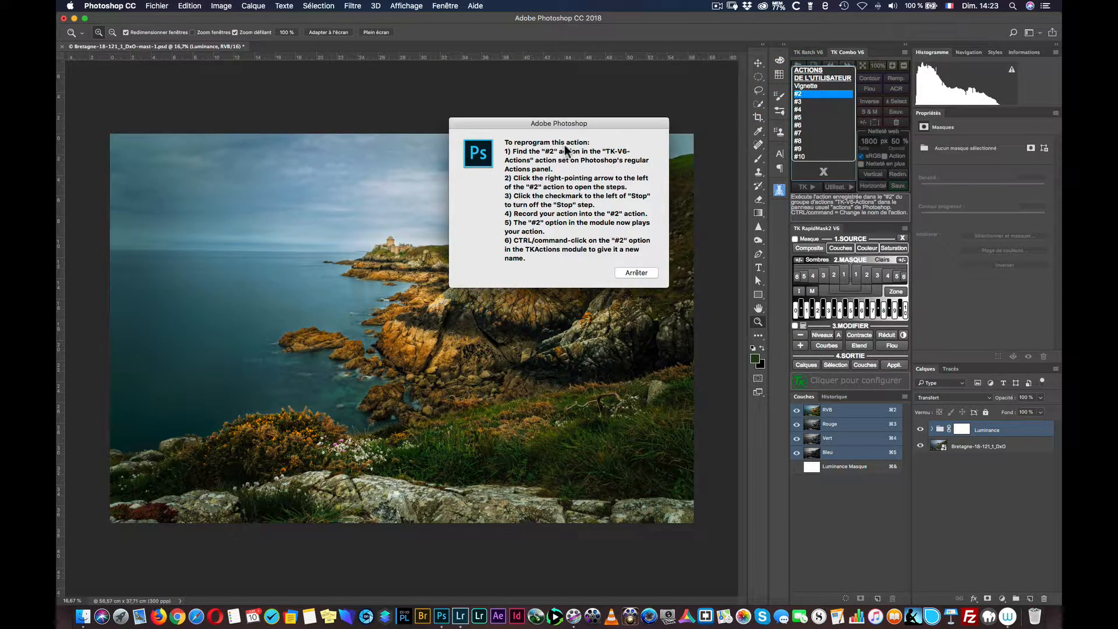
drag(554, 125, 521, 105)
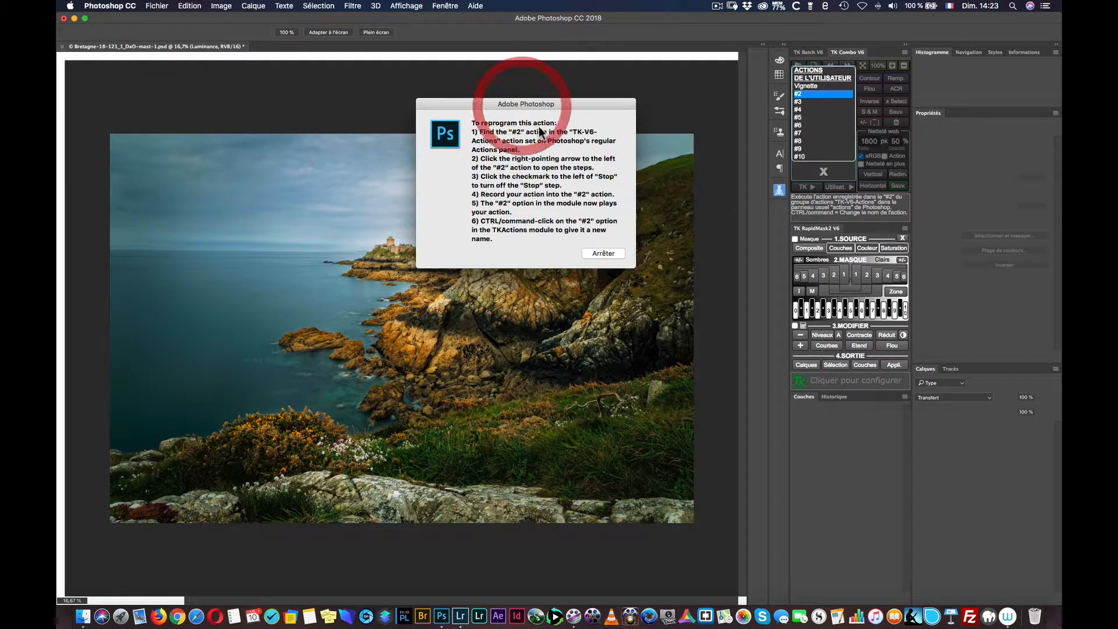
click(599, 252)
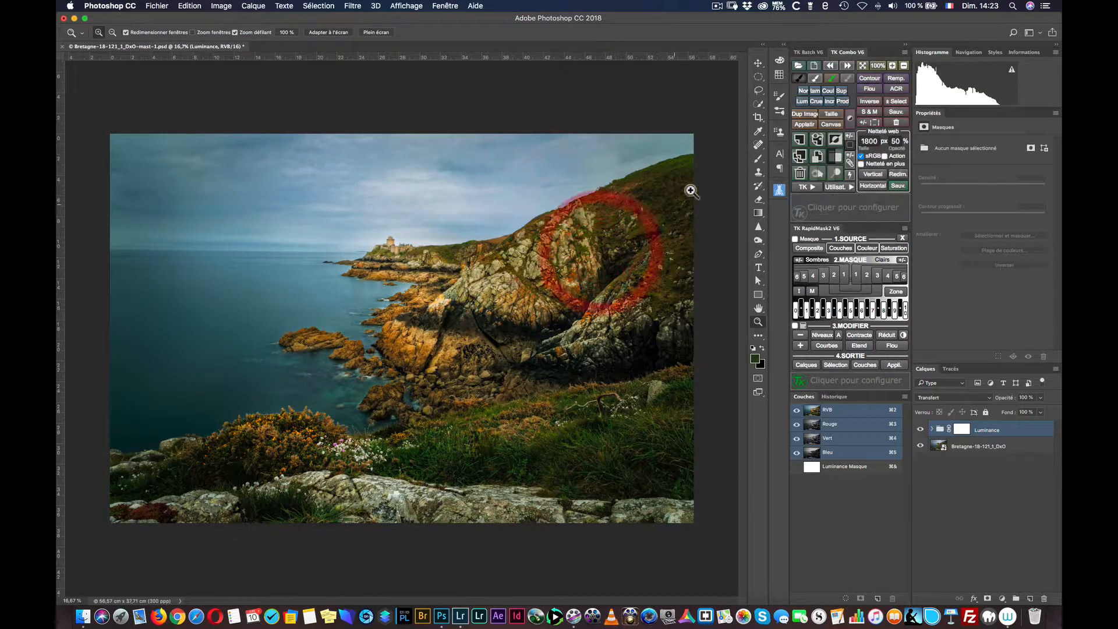
Rename user action #2 as "Vignette démo" in the TK Combo user actions list and close the list.
click(834, 186)
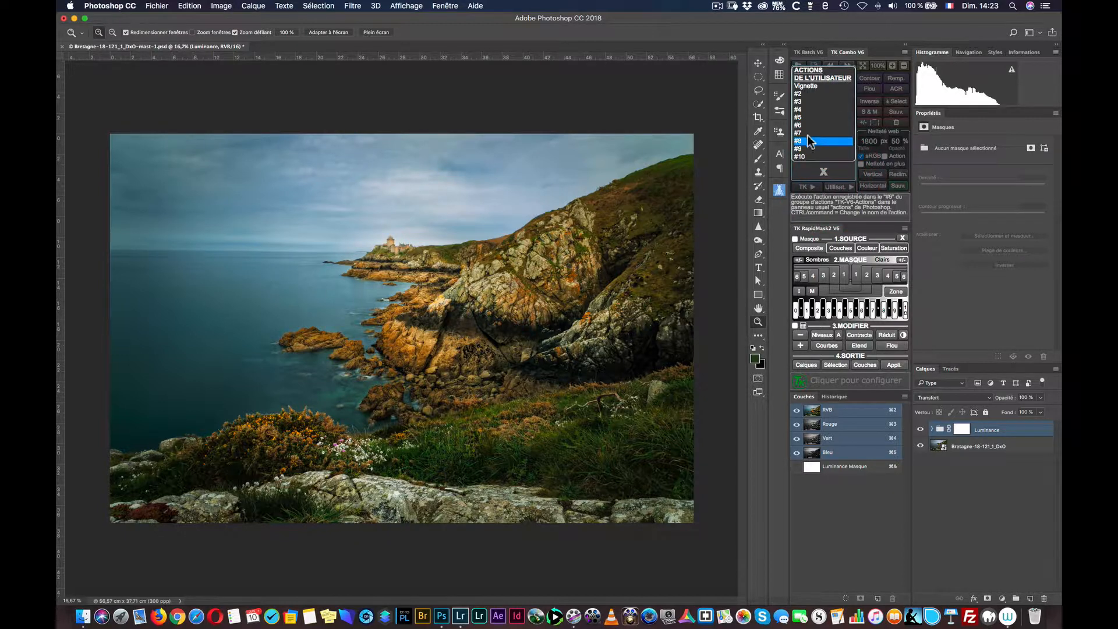
super+click(807, 96)
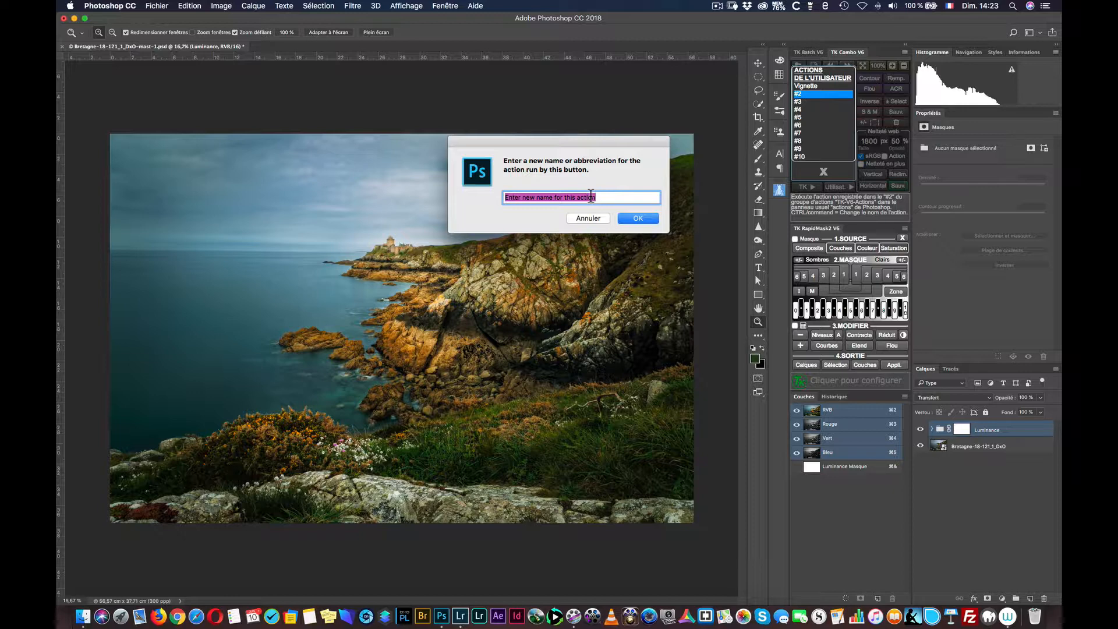
text(Vig)
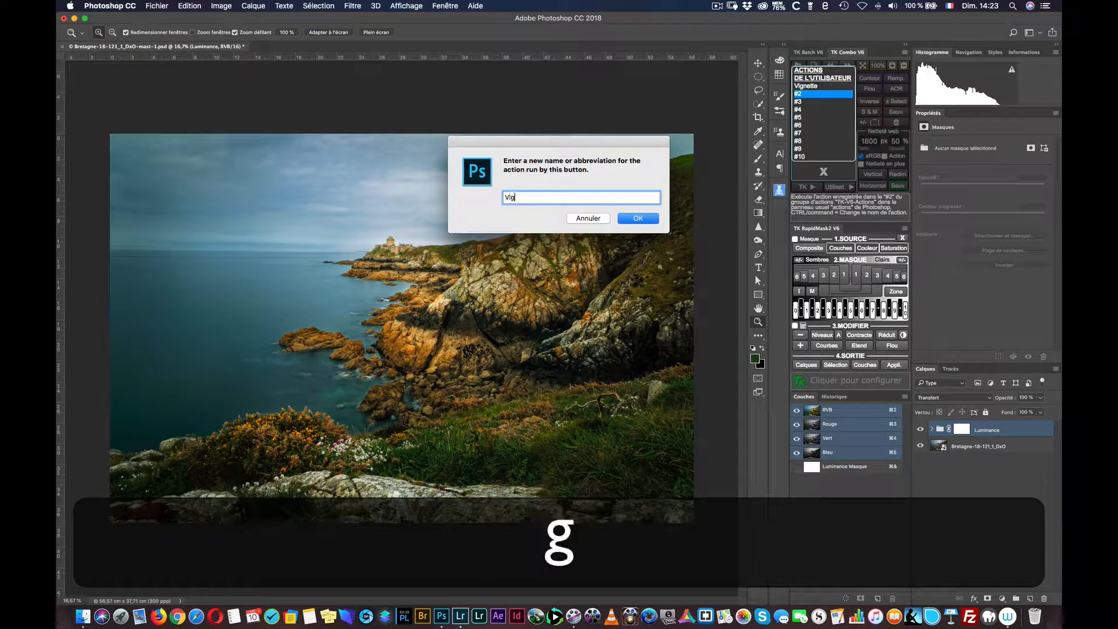
text(nette démo)
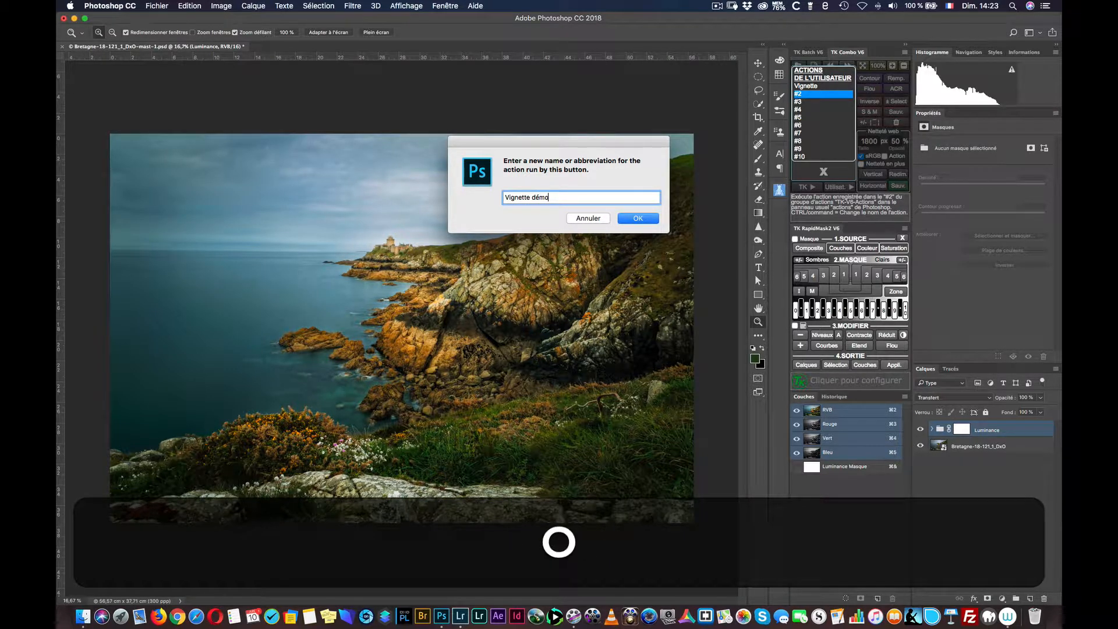
key(Return)
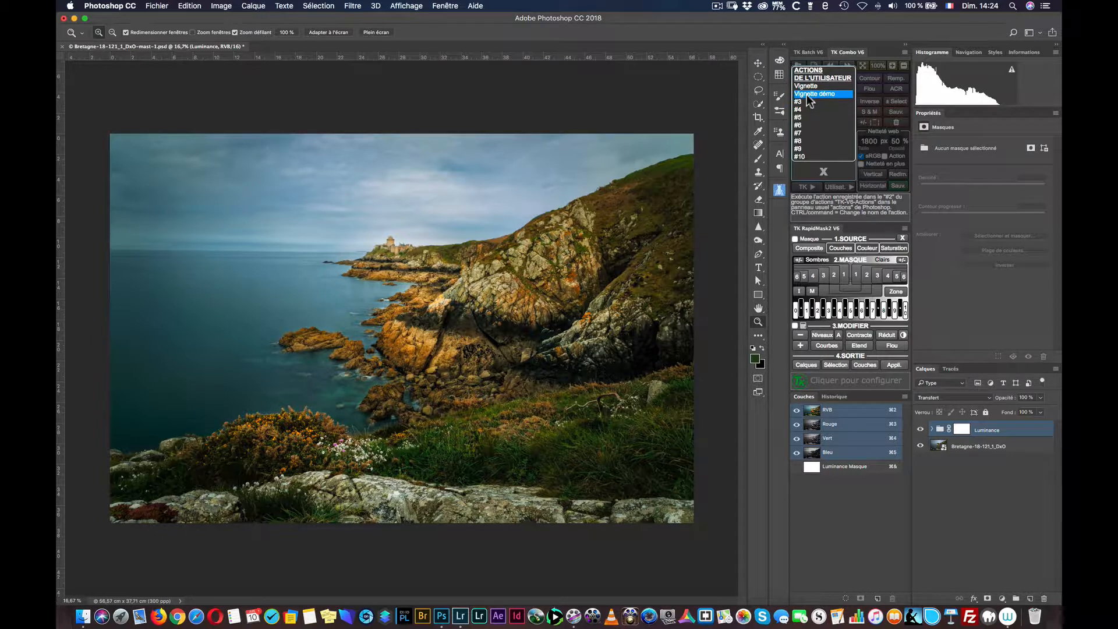
click(823, 173)
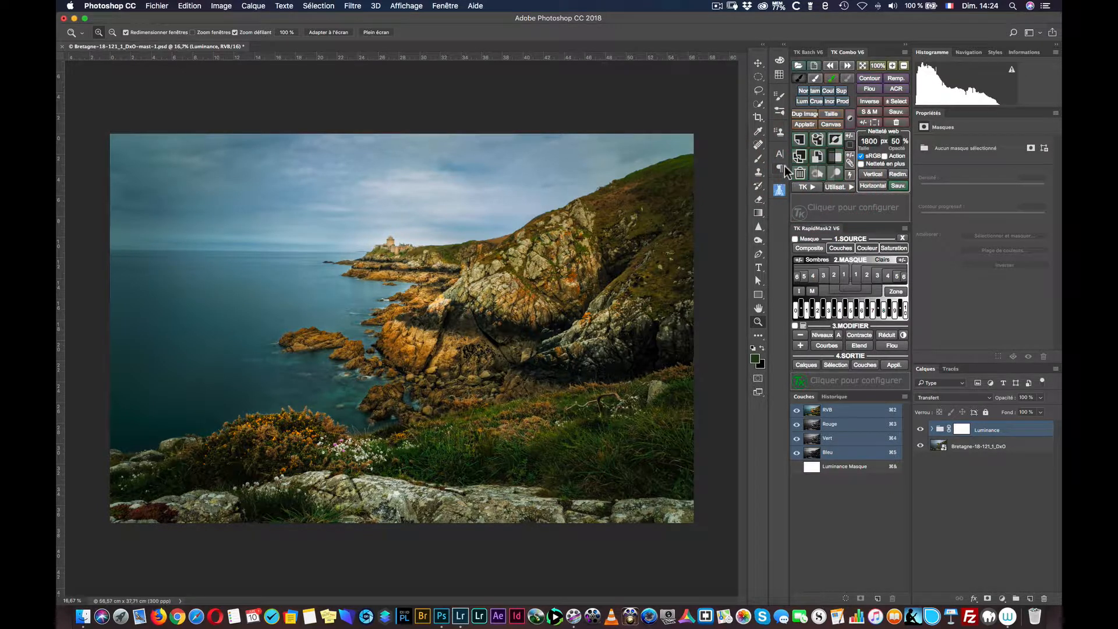
Display Photoshop's actions, collapse the steps of the numbered actions in the TK-V6-Actions set, and check the user actions list.
click(445, 6)
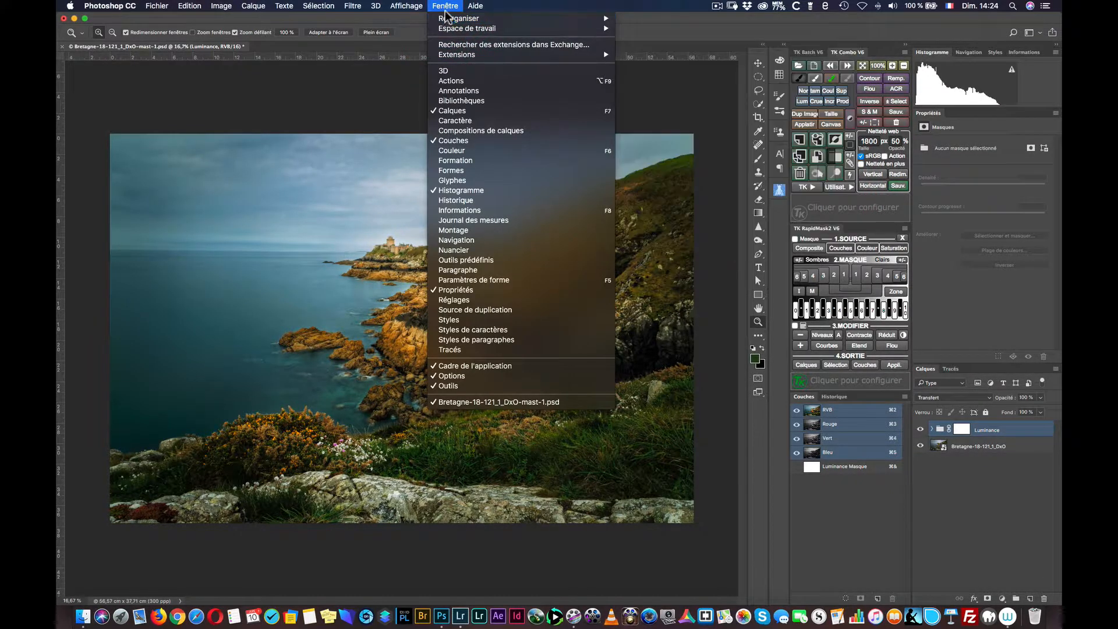
click(451, 81)
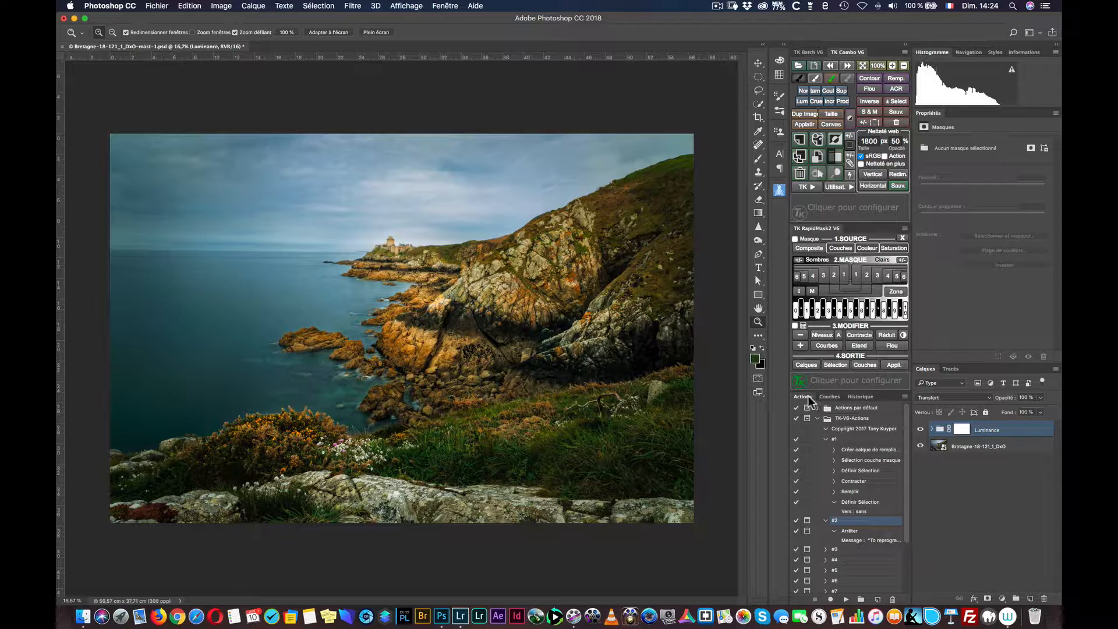
drag(906, 411, 898, 387)
click(825, 439)
click(817, 420)
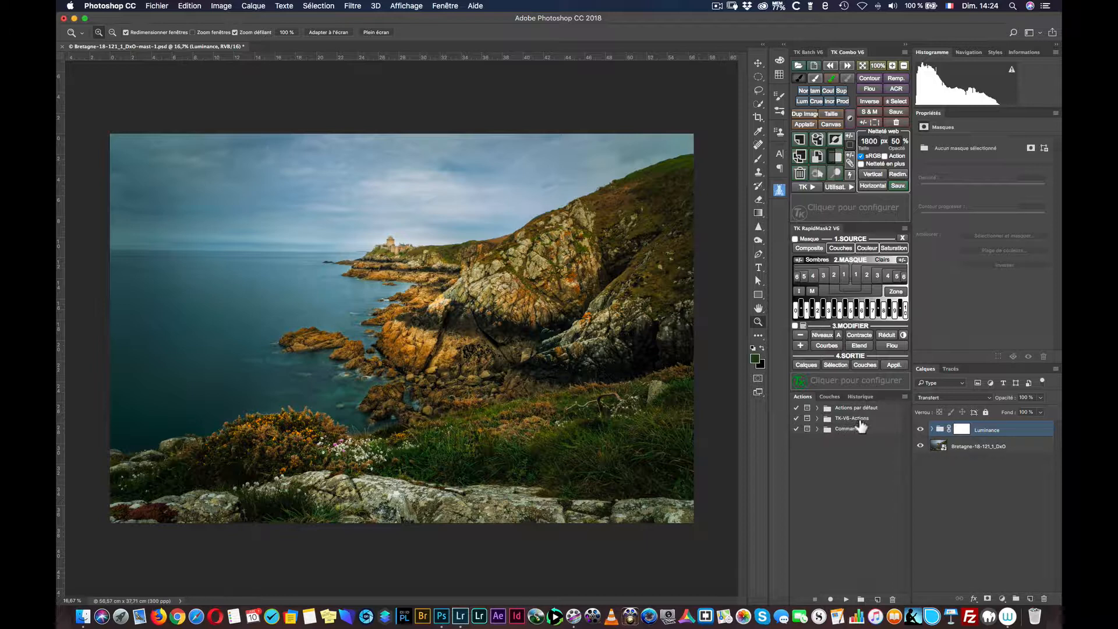
click(817, 418)
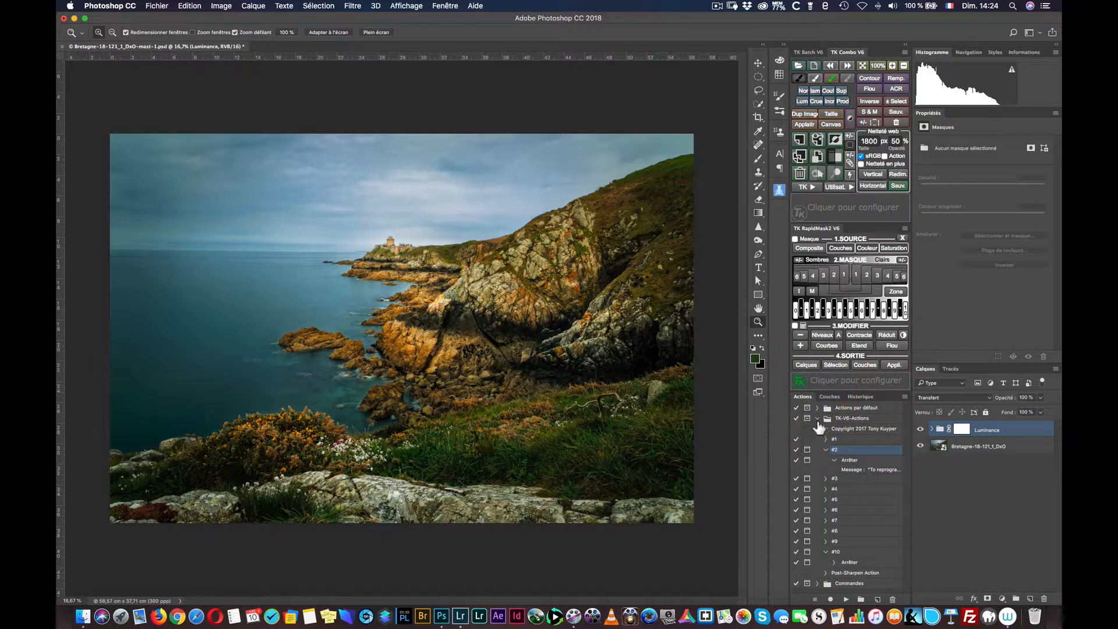
click(824, 450)
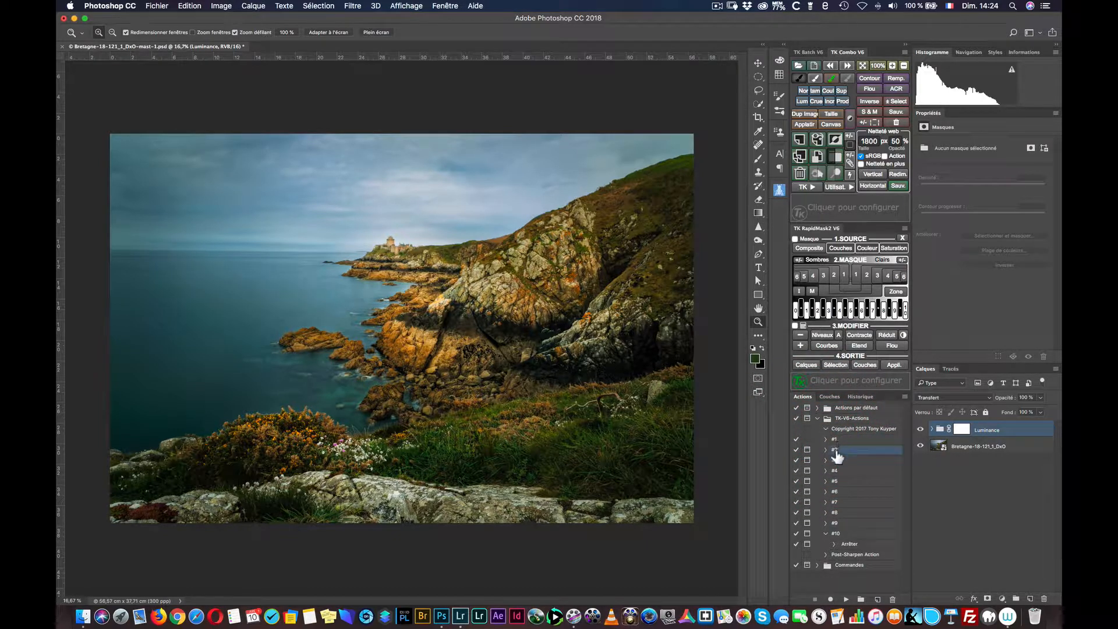
click(826, 533)
click(836, 185)
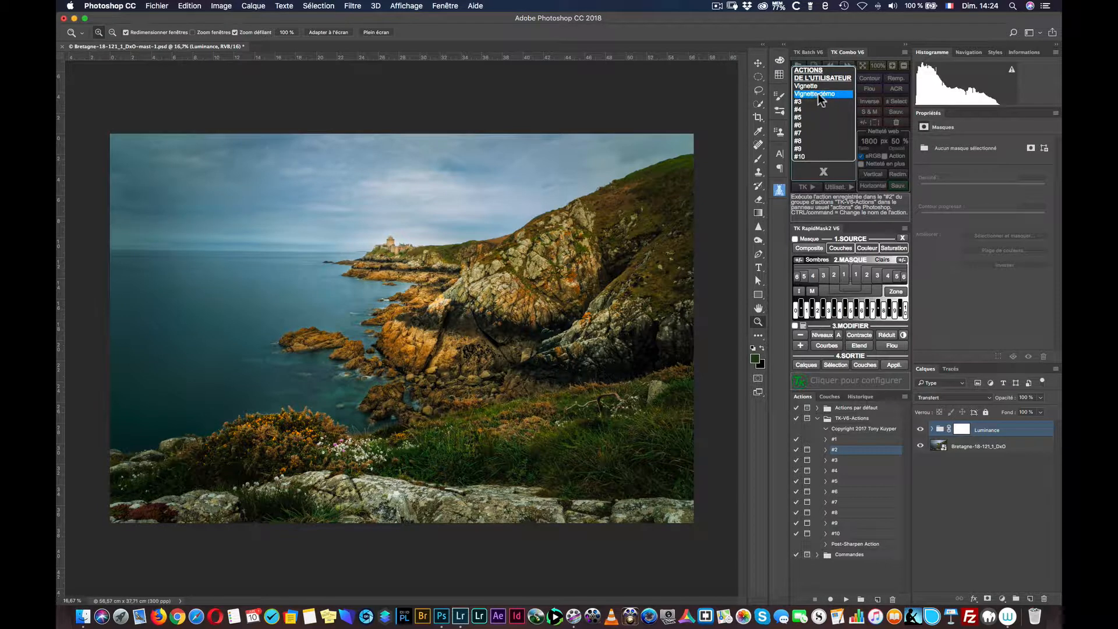
click(823, 171)
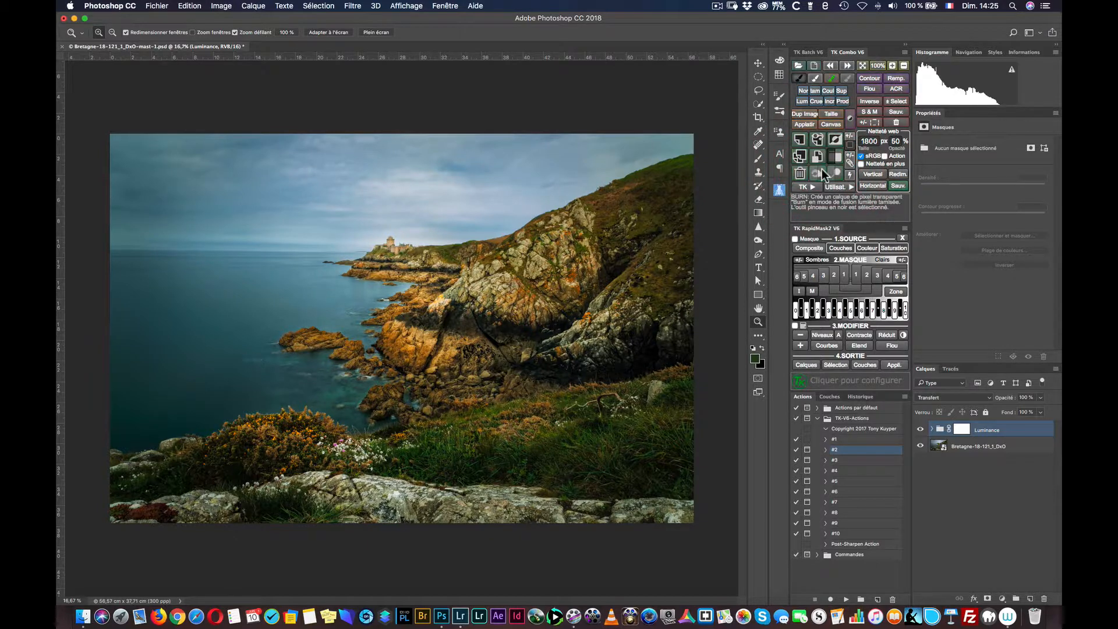
Delete the Arrêter step from action #2 in the TK-V6-Actions set and check the user actions list.
click(825, 449)
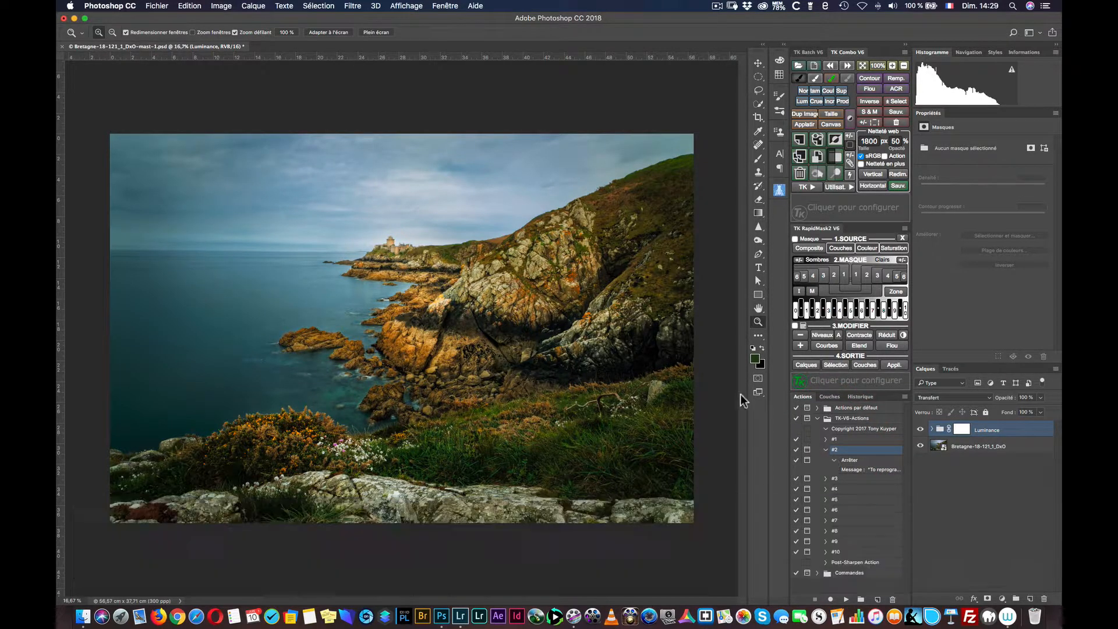
click(796, 439)
click(847, 461)
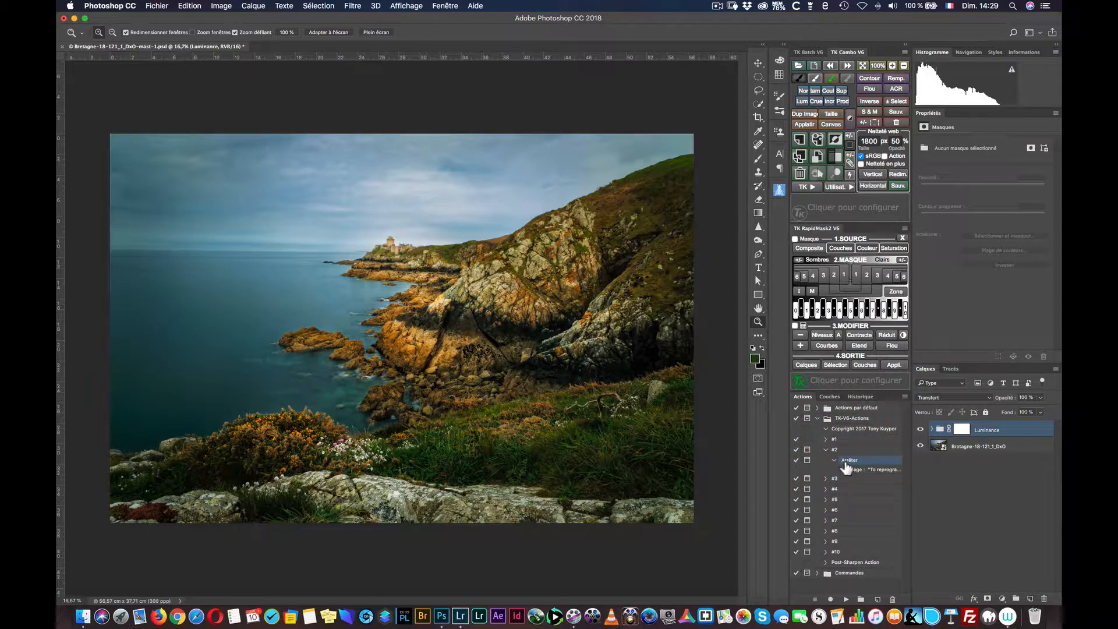
click(892, 598)
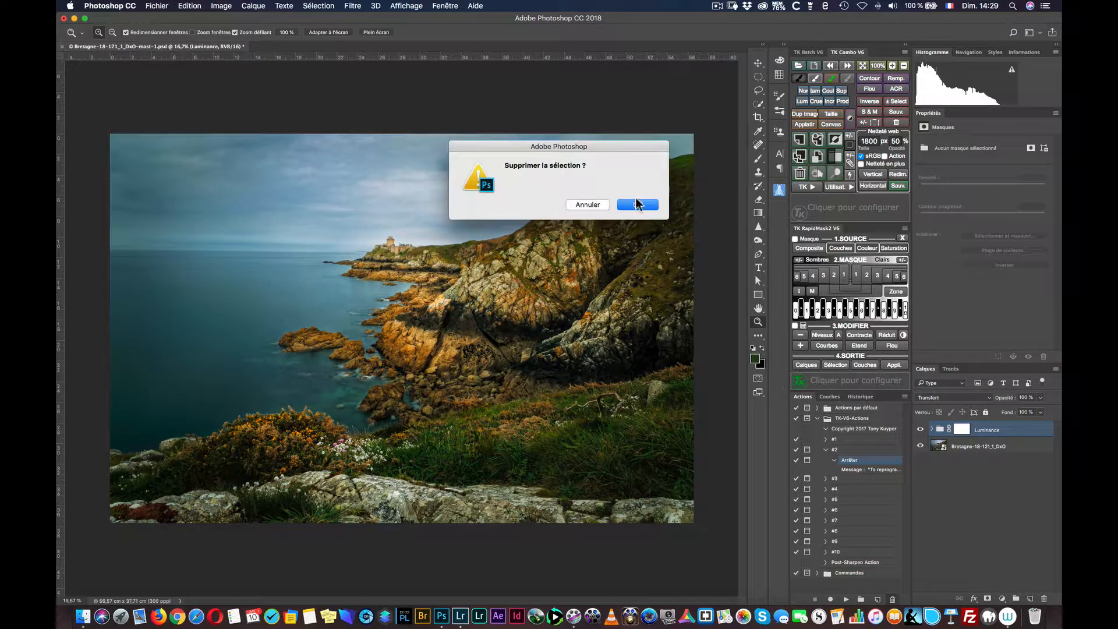
click(637, 204)
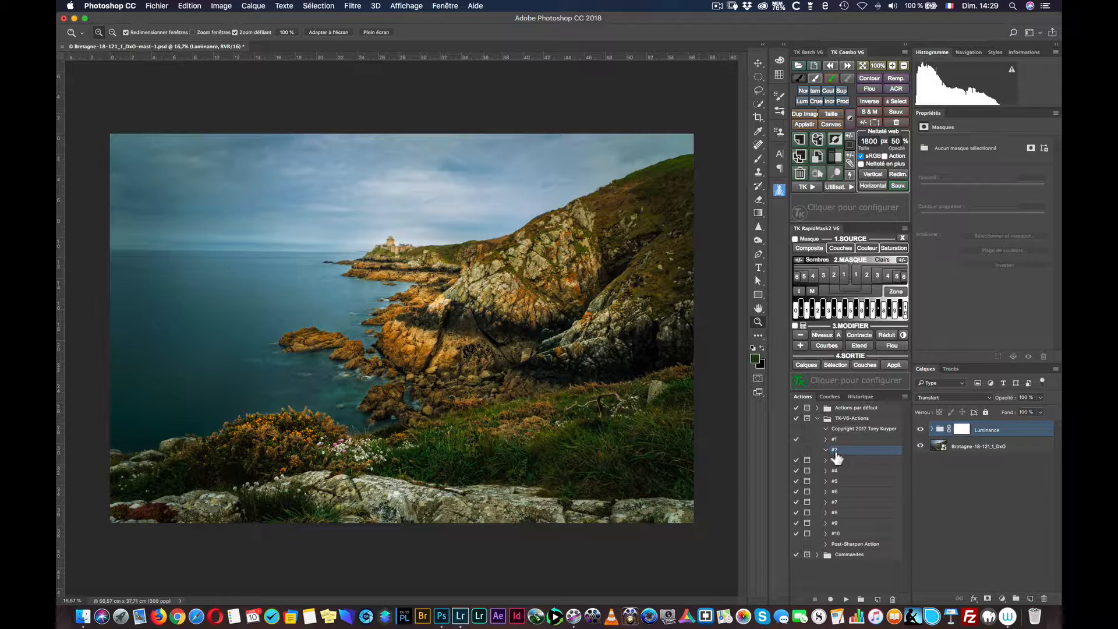
click(836, 187)
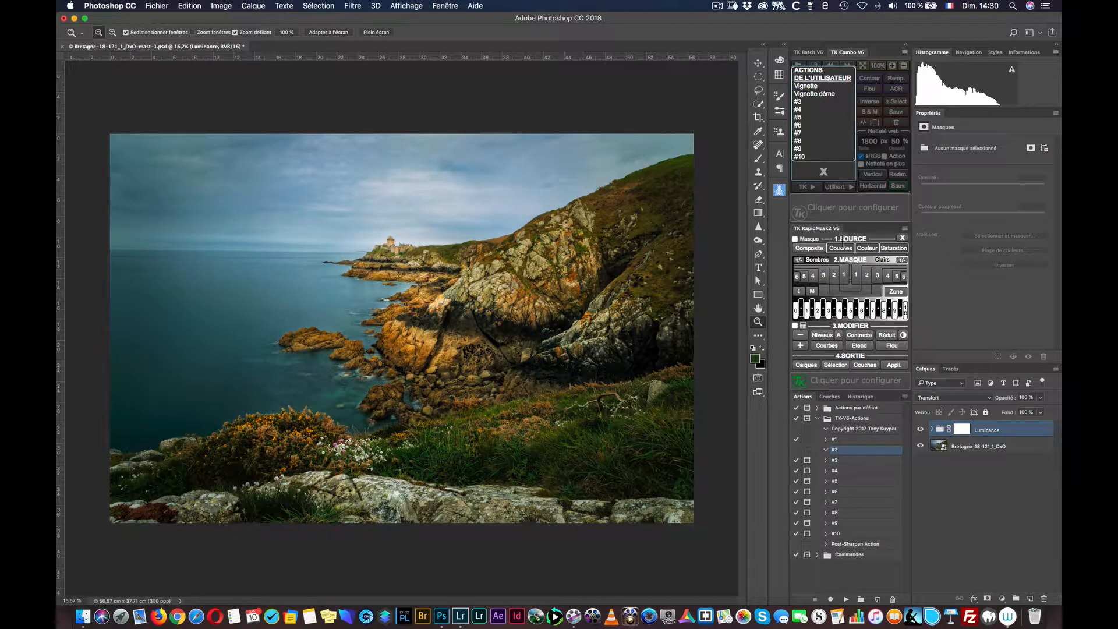
click(825, 171)
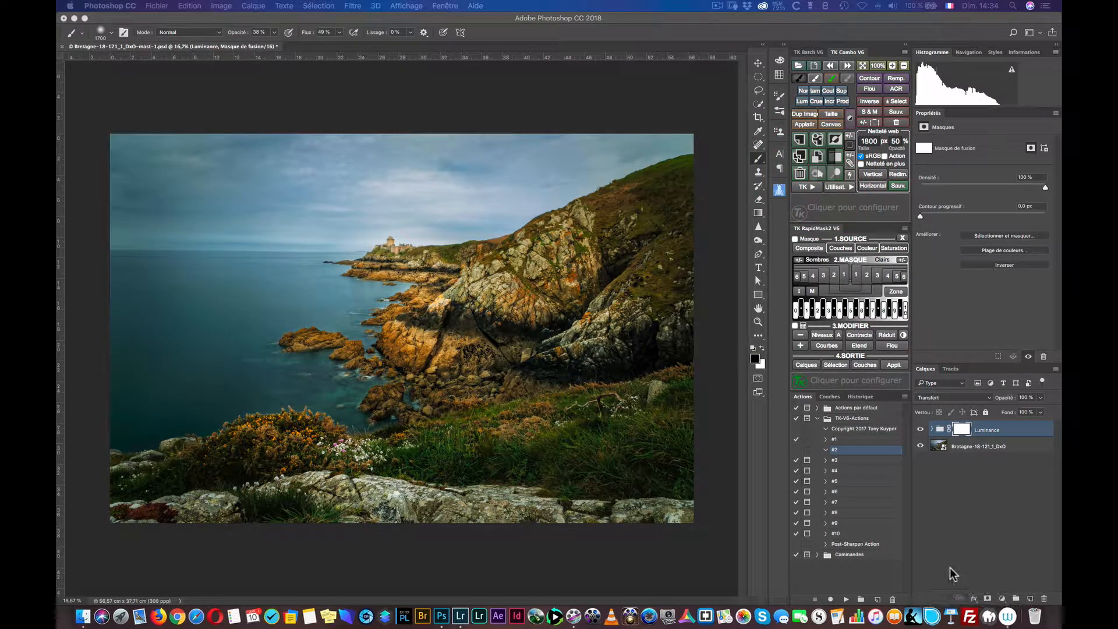
Start recording into action #2 and add a near-black Couleur unie fill layer above the Luminance group.
click(831, 599)
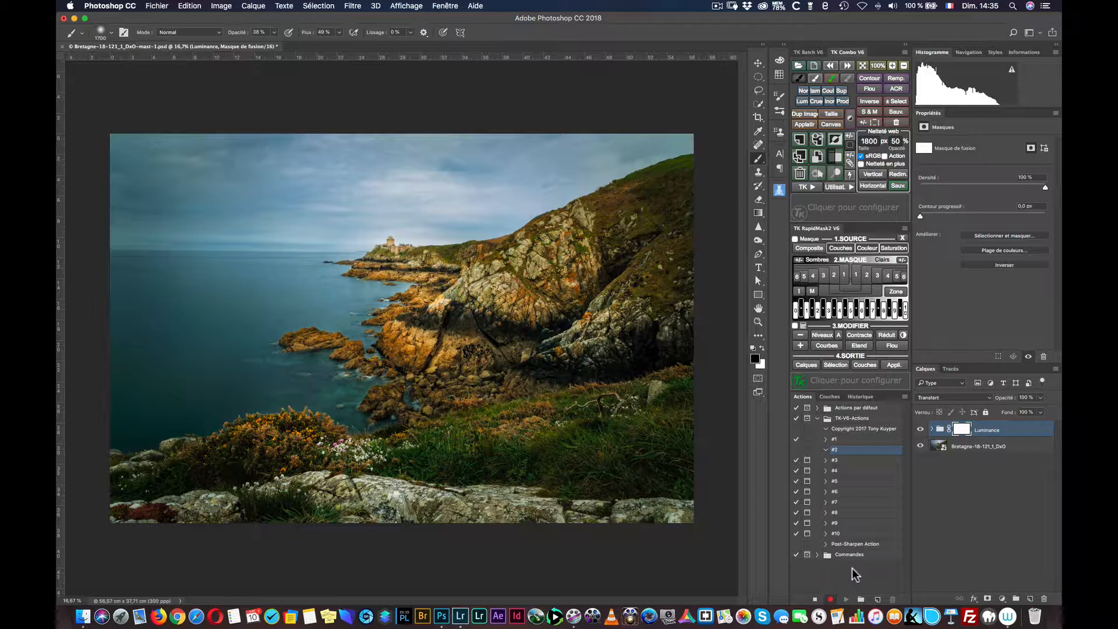
click(1001, 598)
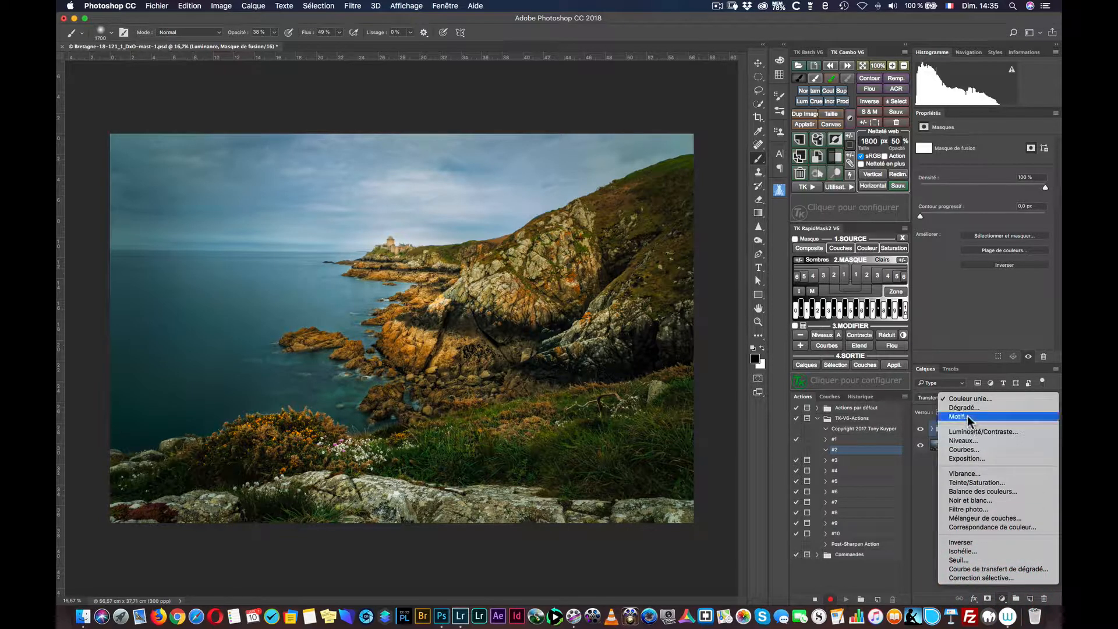
click(966, 399)
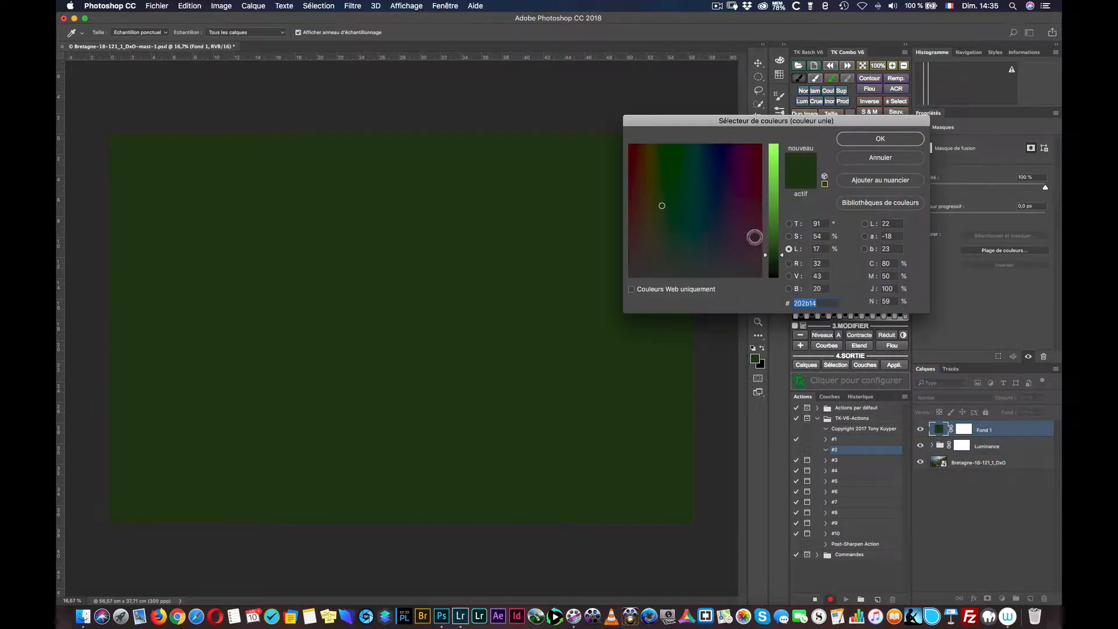
drag(776, 266, 776, 276)
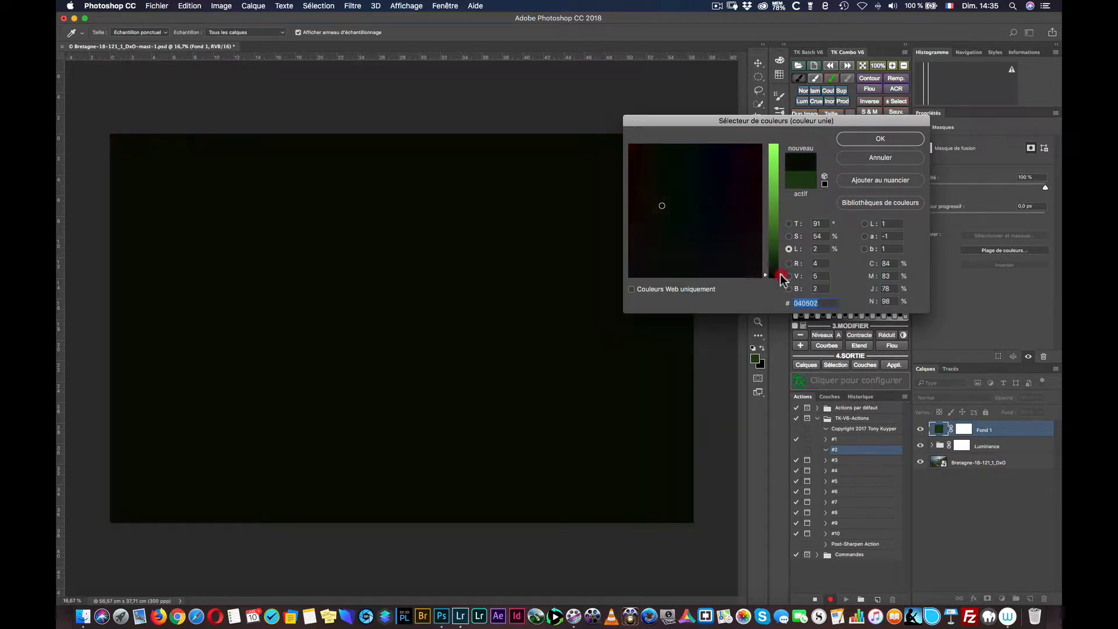
click(862, 139)
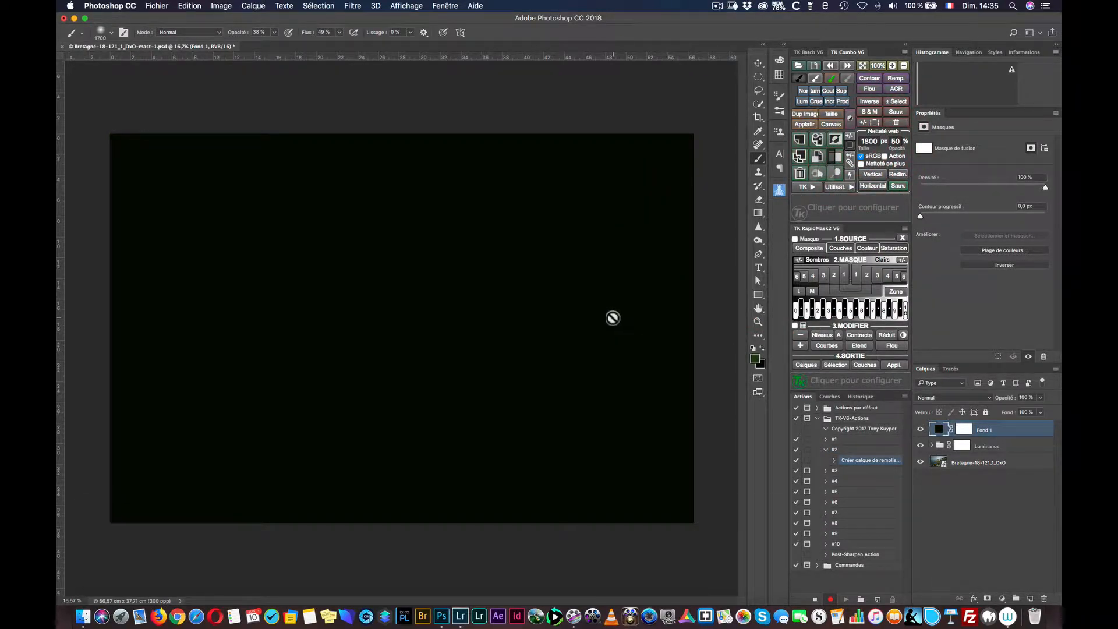
Select the whole canvas and contract the selection by 400 pixels, with the effect applied at the canvas bounds.
key(super+a)
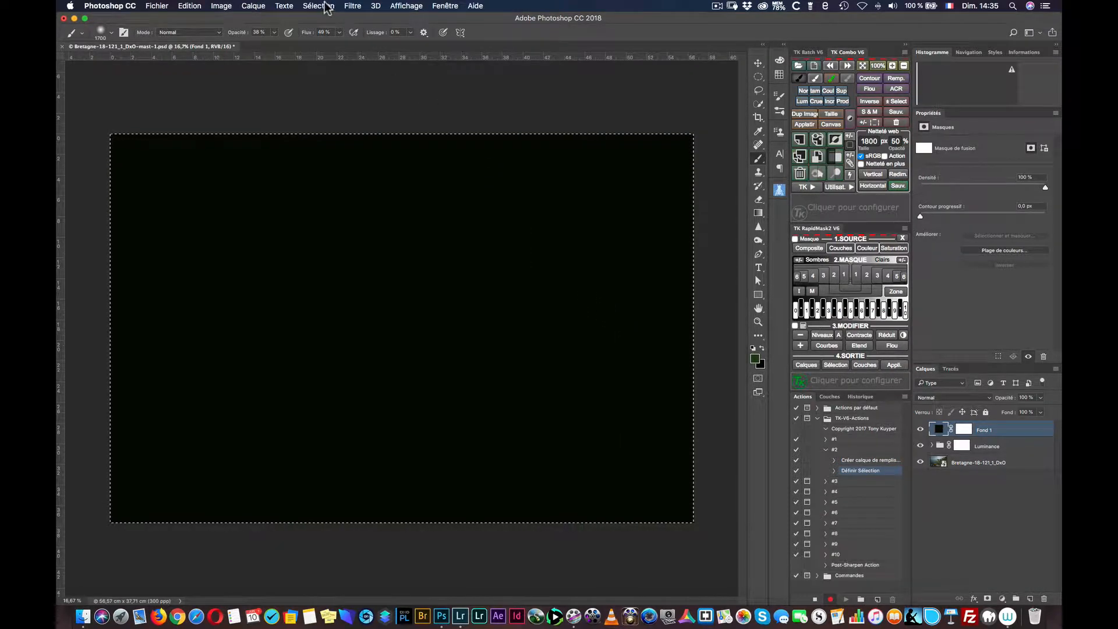
click(324, 5)
mouse_move(343, 156)
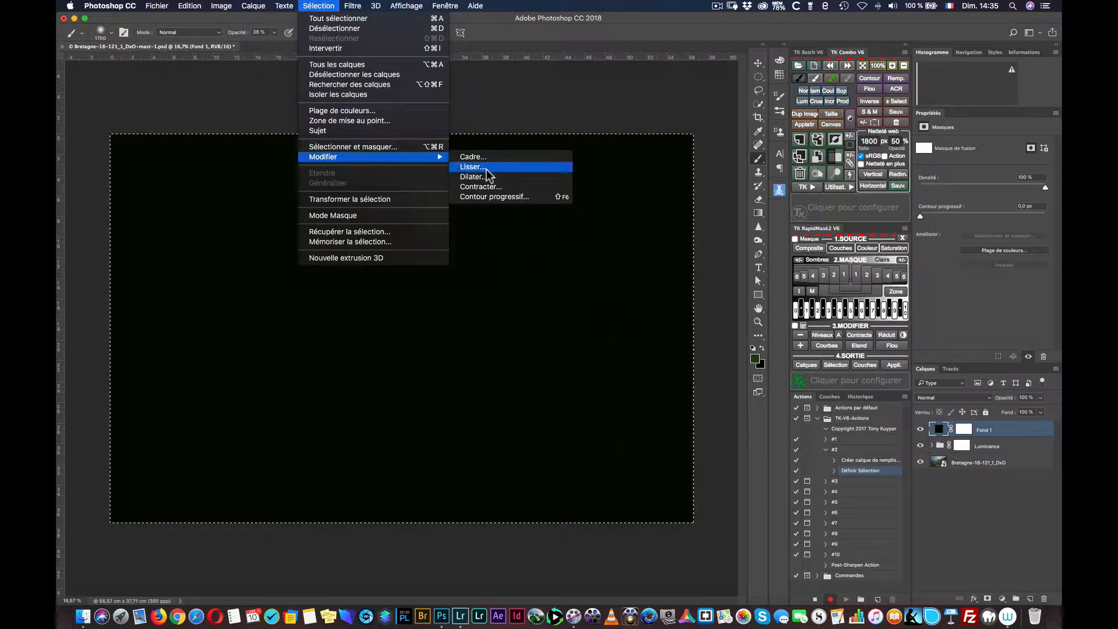
click(486, 186)
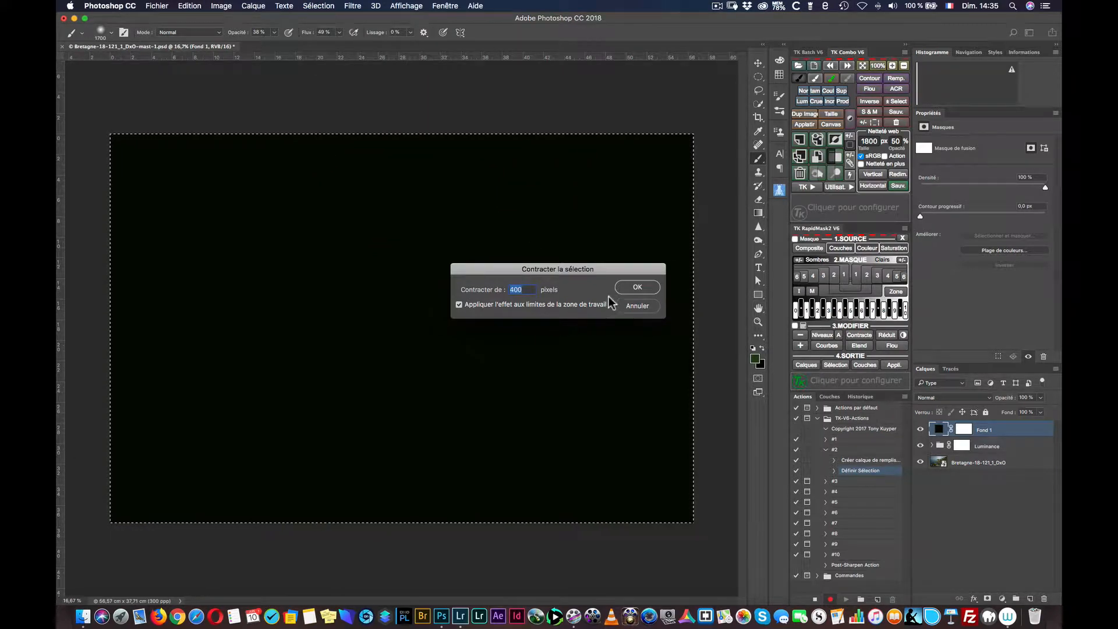
click(627, 288)
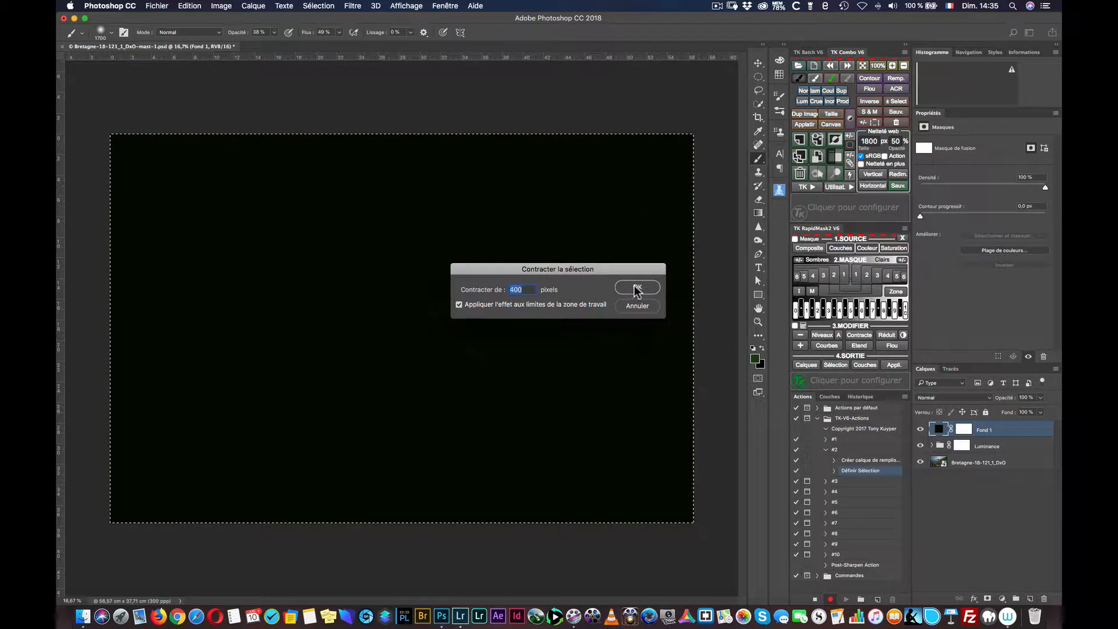
click(634, 287)
click(639, 289)
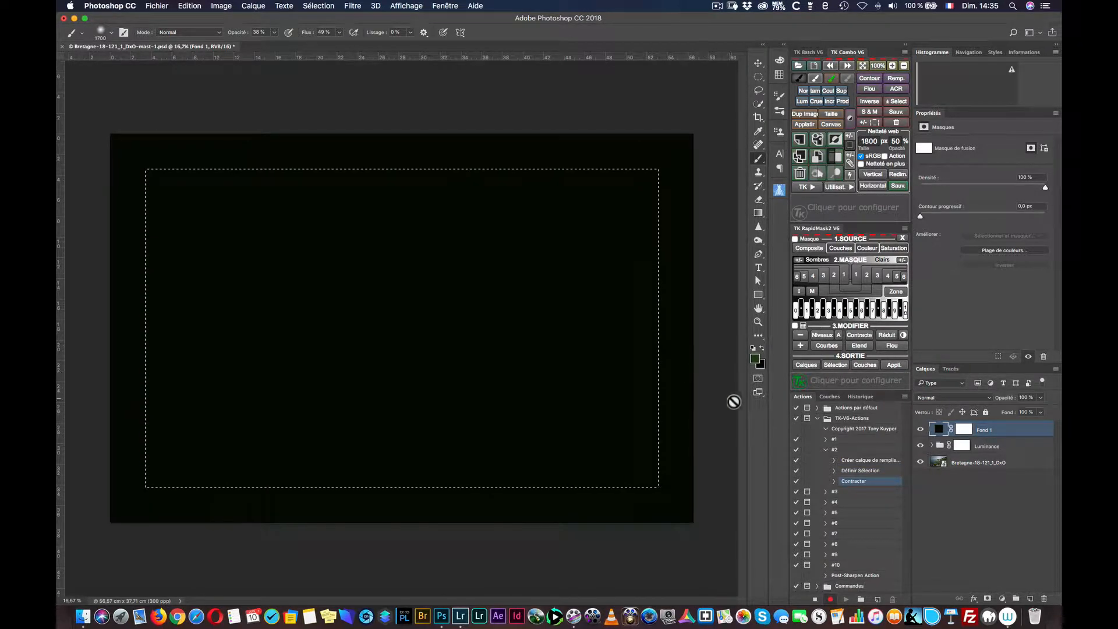
Fill the selected area of the colour fill layer's mask with black to reveal the photo inside the border.
click(960, 430)
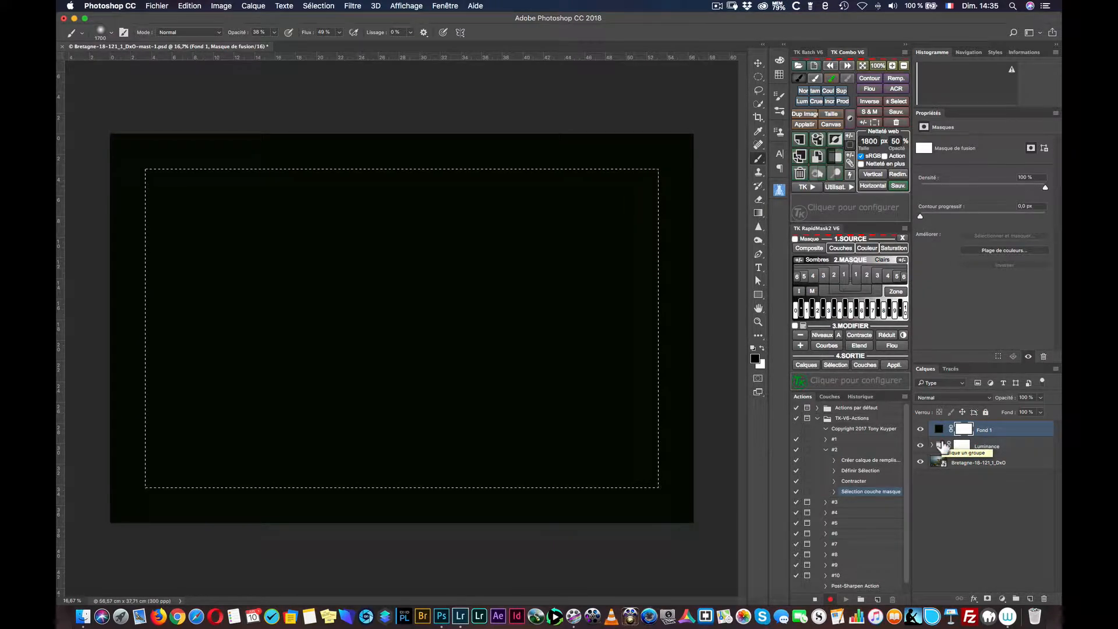
key(alt)
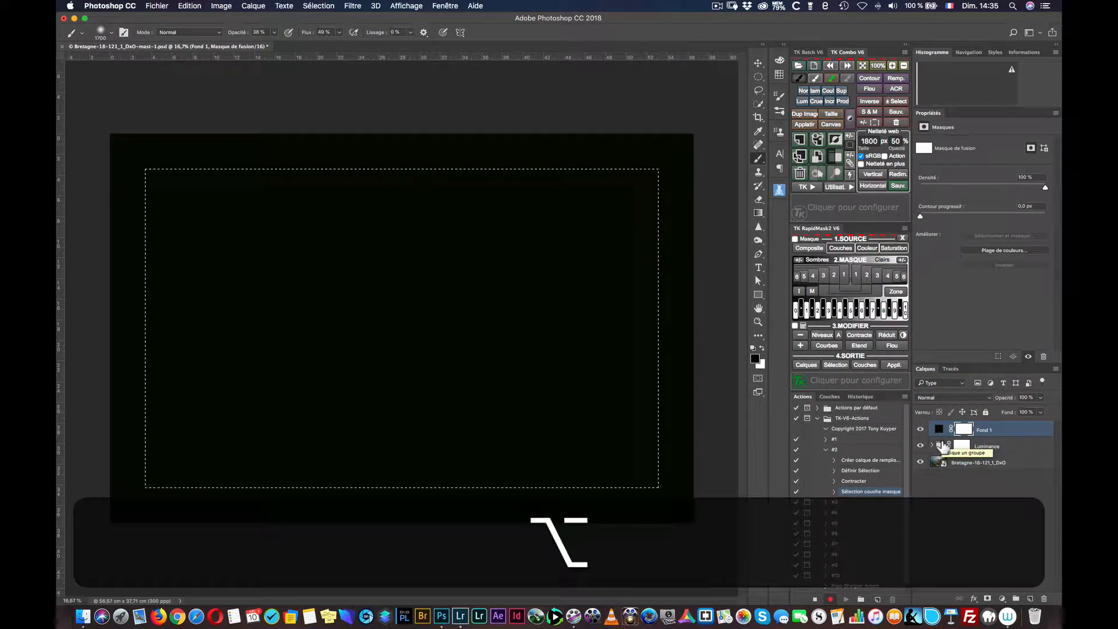
key(alt+BackSpace)
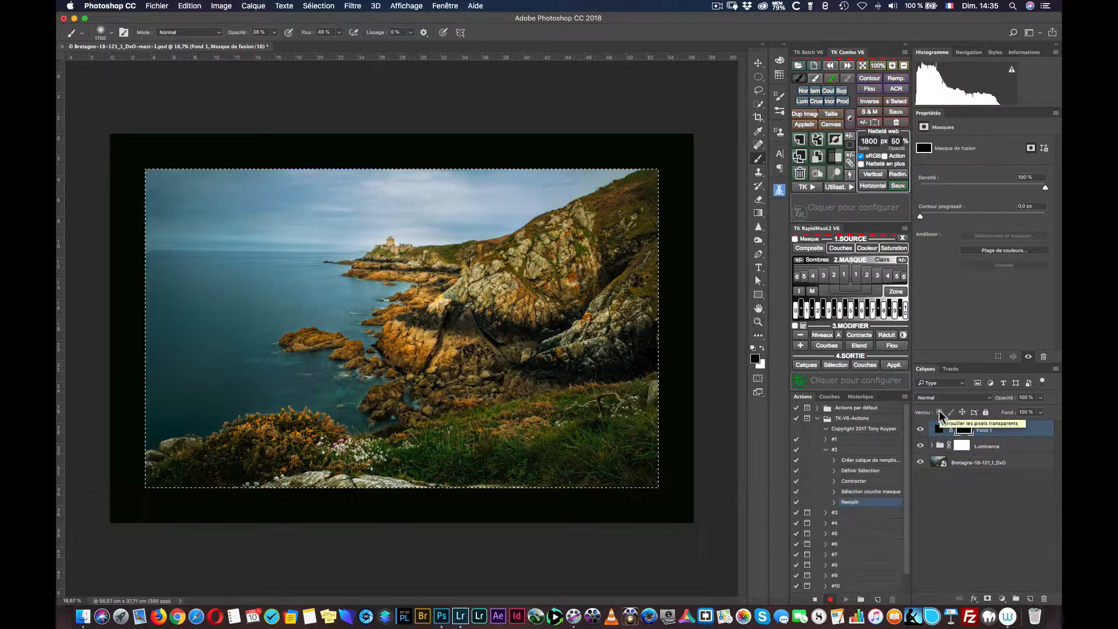
Deselect the canvas as the final recorded step, stop recording and collapse action #2.
key(super)
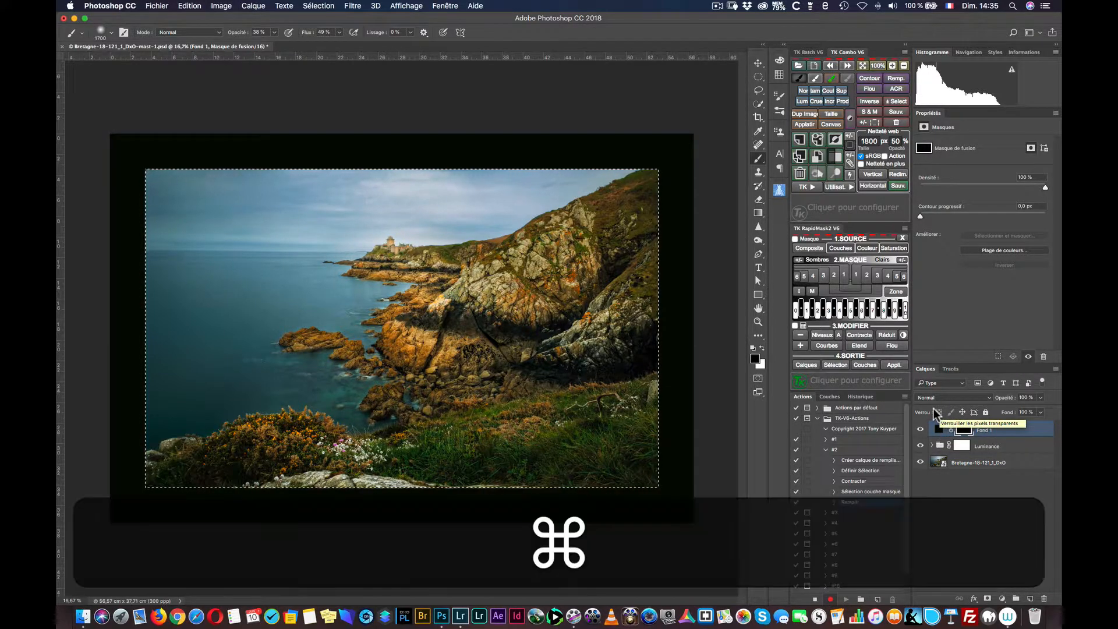
key(super+d)
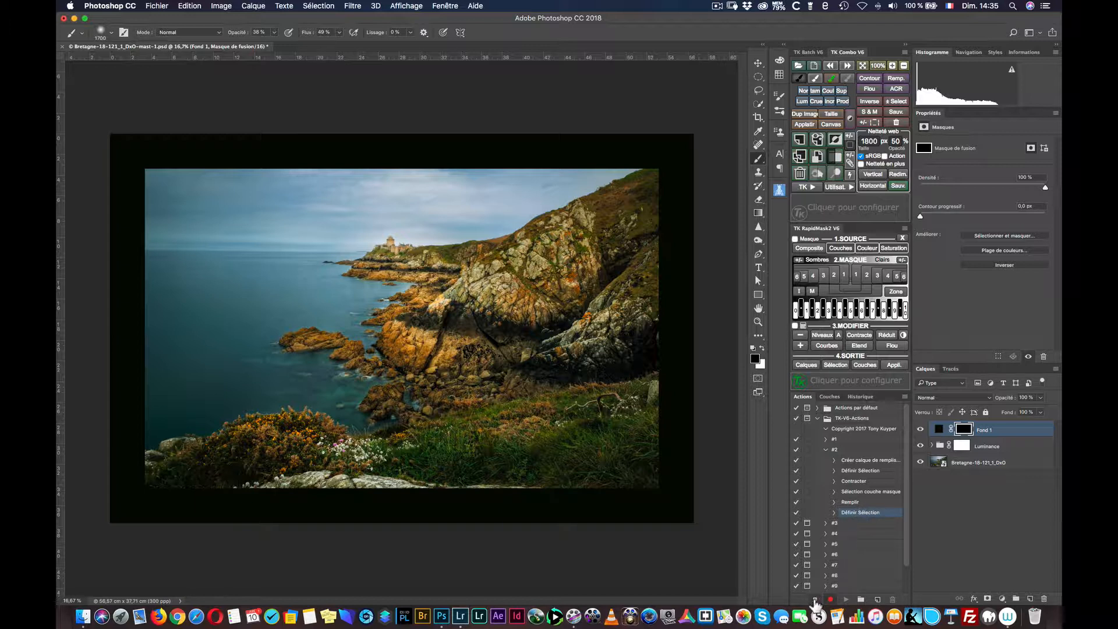
click(815, 599)
click(825, 450)
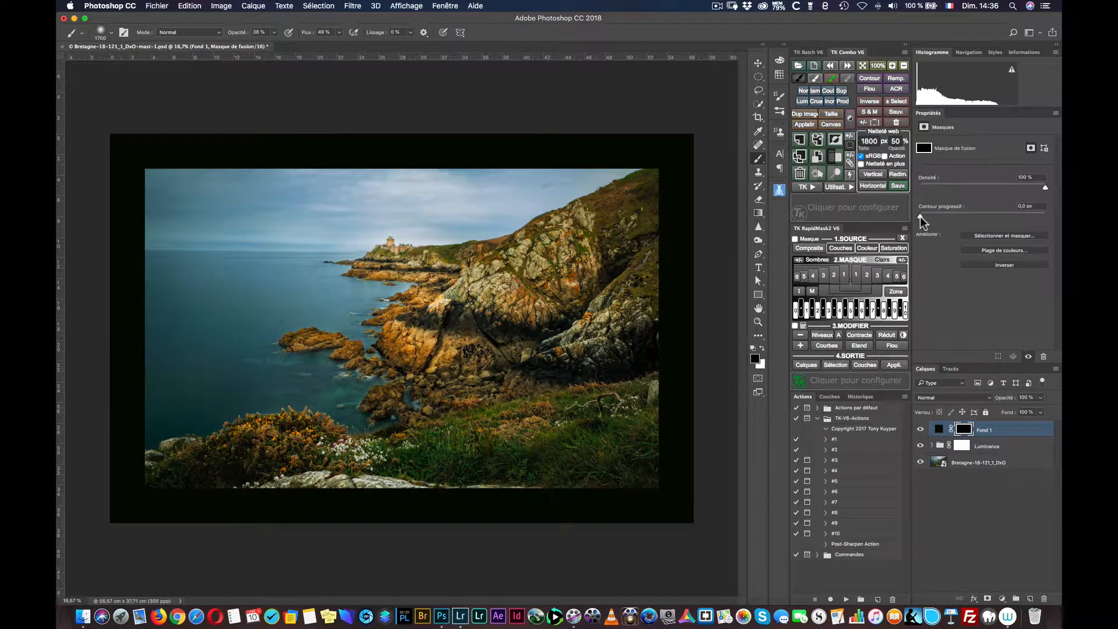
Feather the Fond 1 mask by 442.1 px and choose the black brush with reduced opacity and flow.
drag(919, 215, 1029, 216)
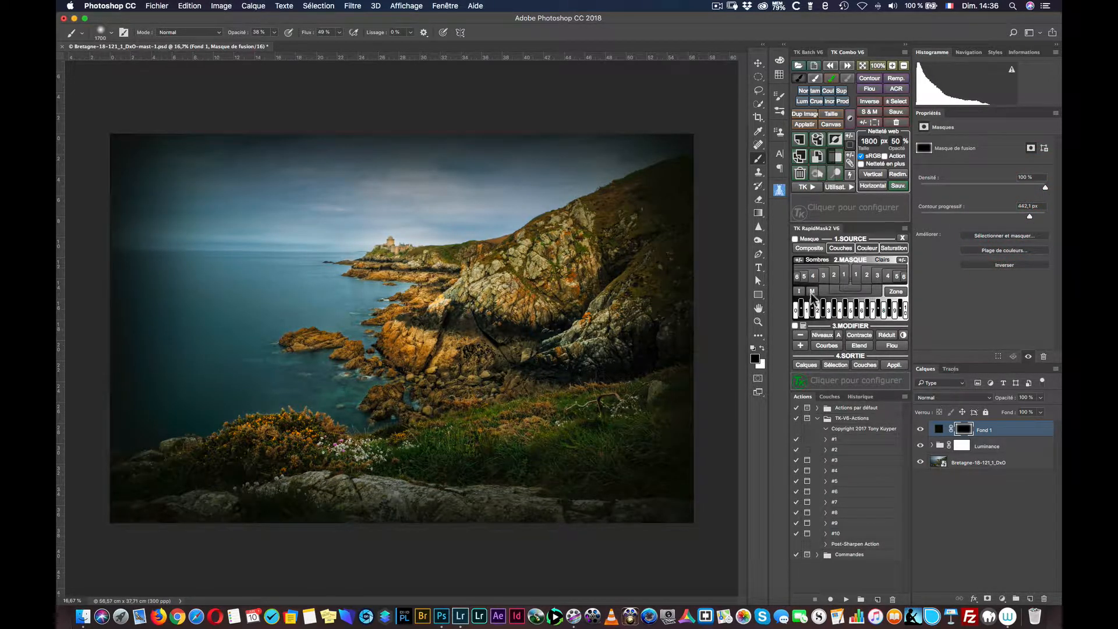
click(800, 79)
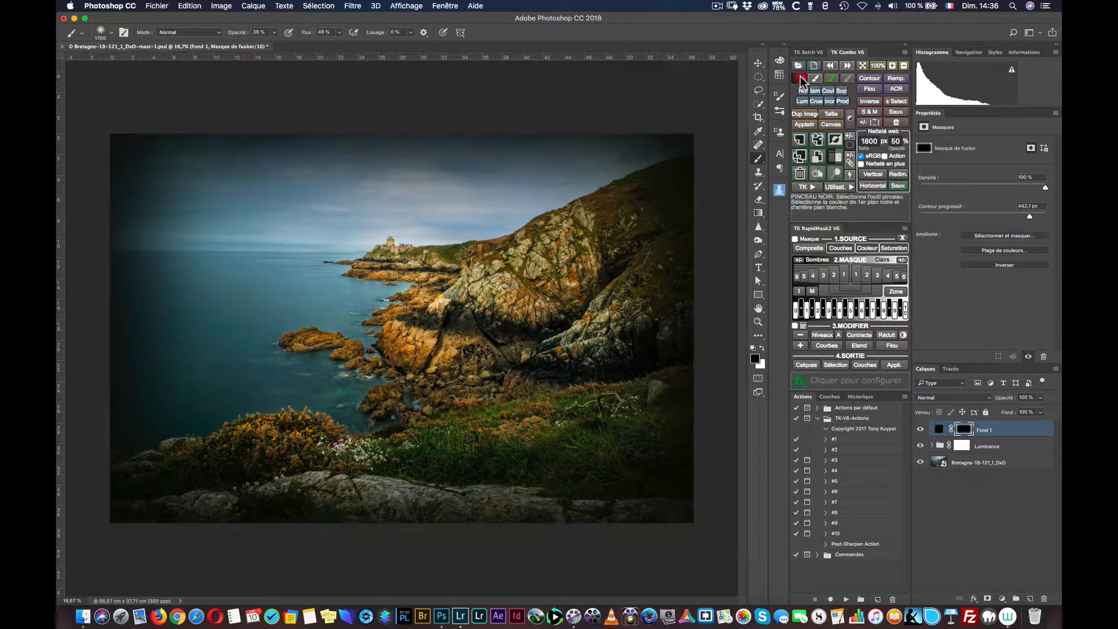
click(920, 463)
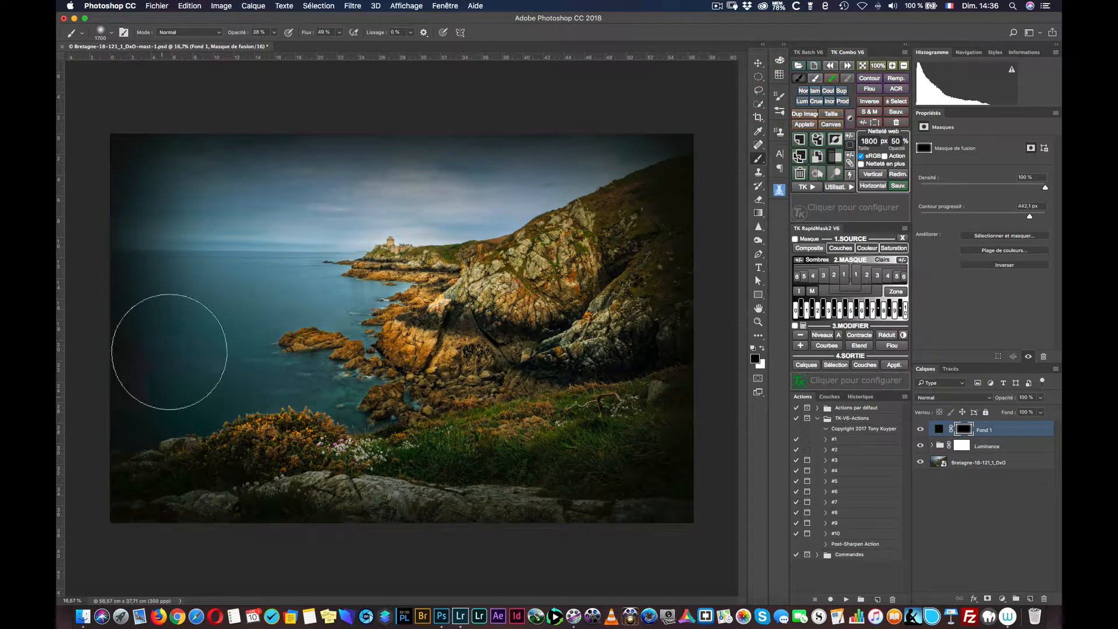
drag(309, 37, 232, 34)
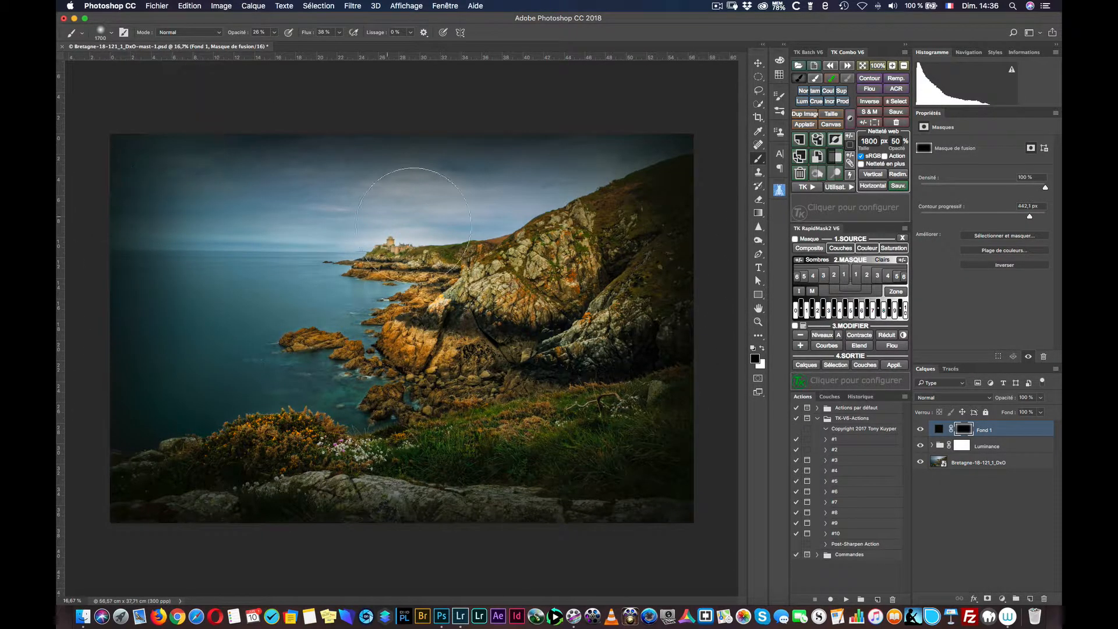
In Fond 1's blending options, split the underlying layer's black slider to about 63 to protect the dark tones.
double_click(1040, 432)
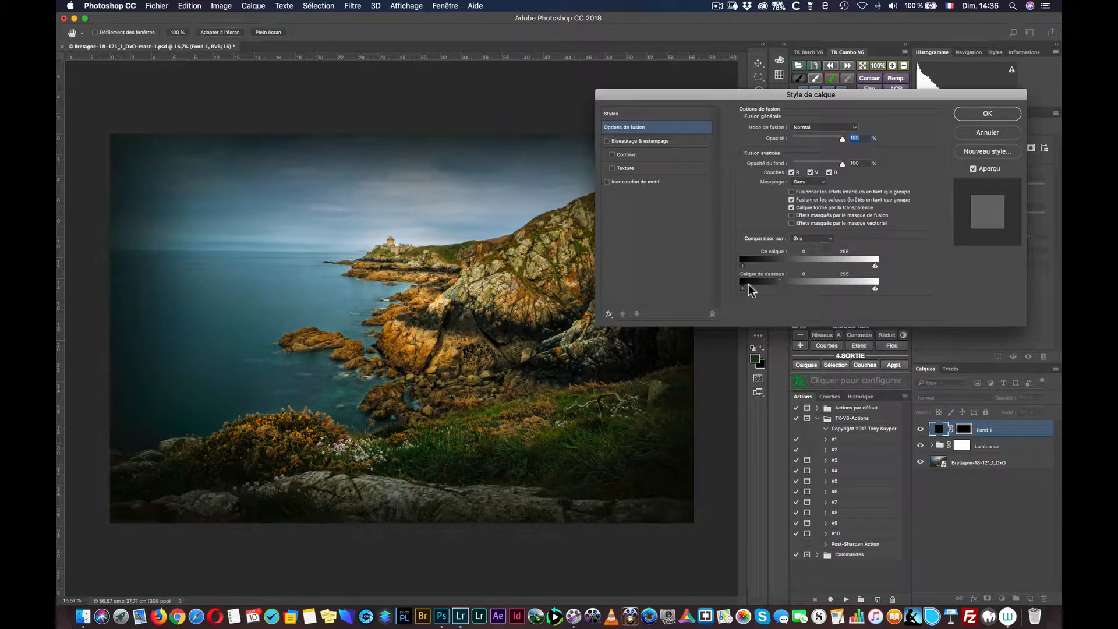
key(alt)
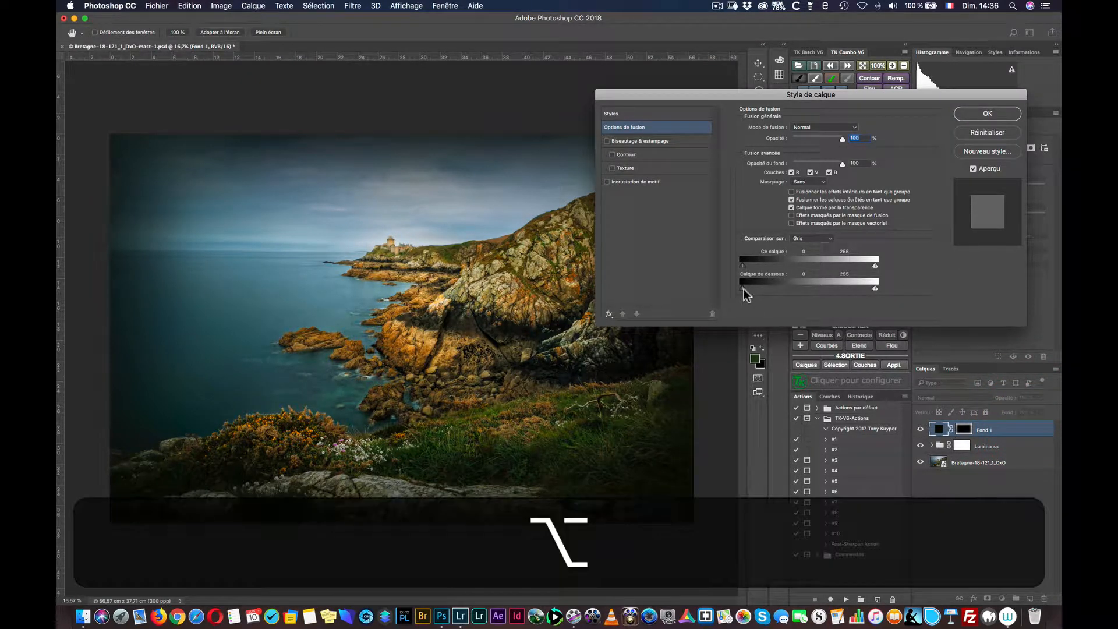
drag(745, 287, 776, 286)
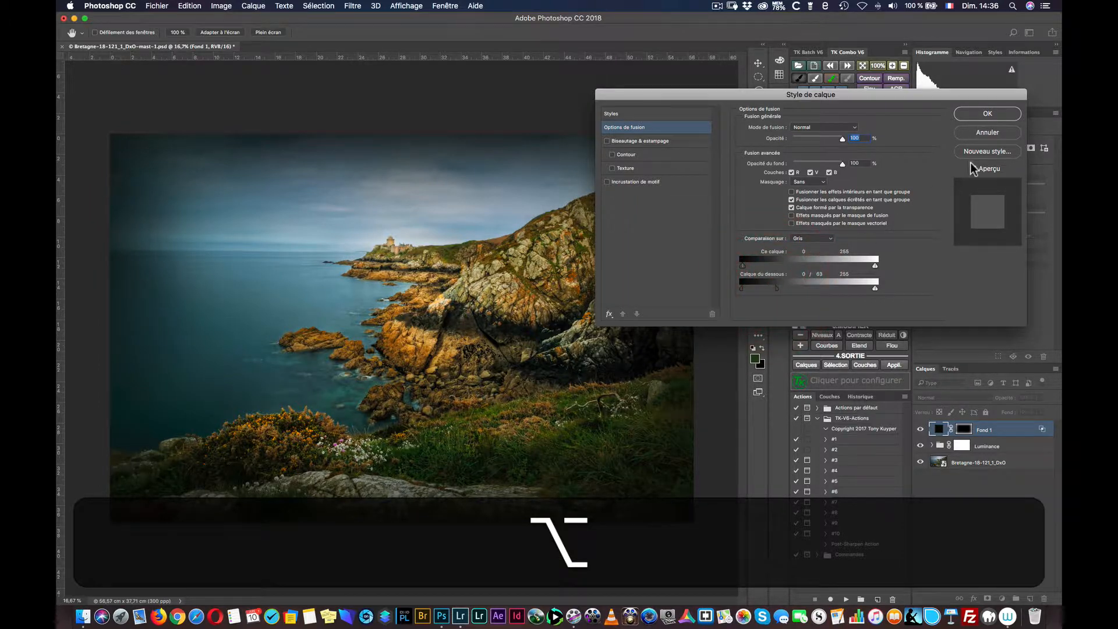
click(988, 114)
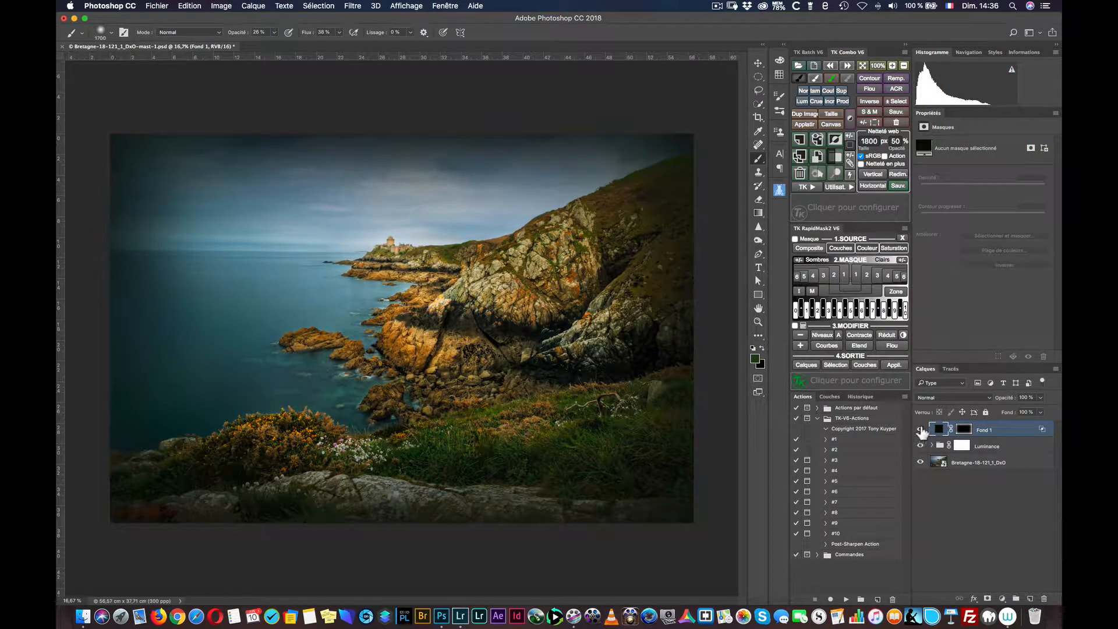
Hide the Fond 1 vignette and play user action #2 to create a second vignette layer.
click(920, 429)
click(920, 429)
click(920, 430)
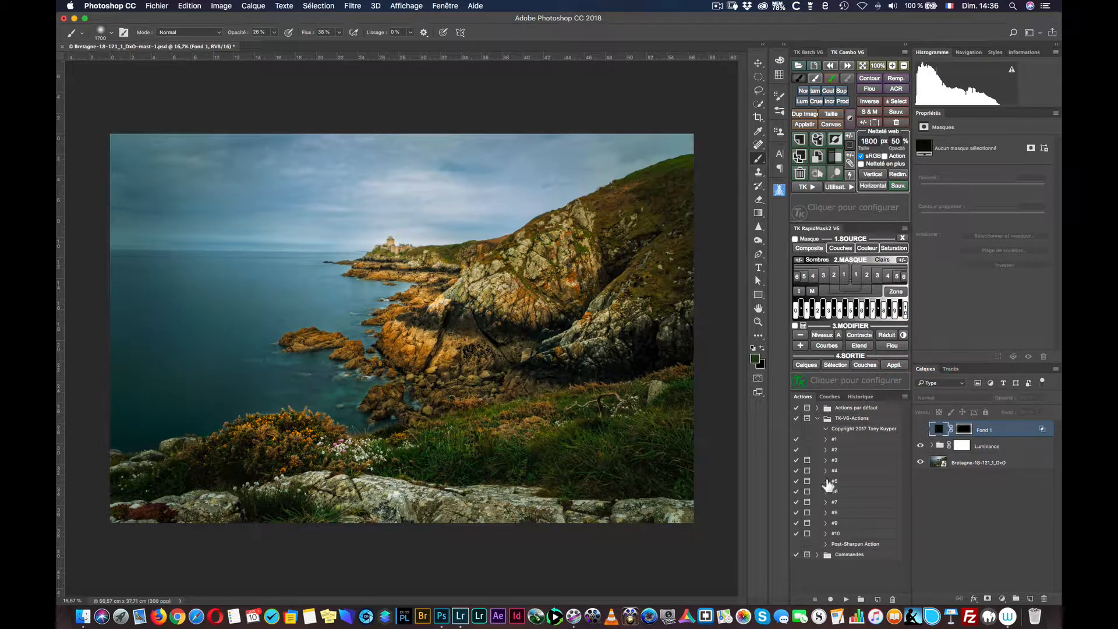
click(845, 187)
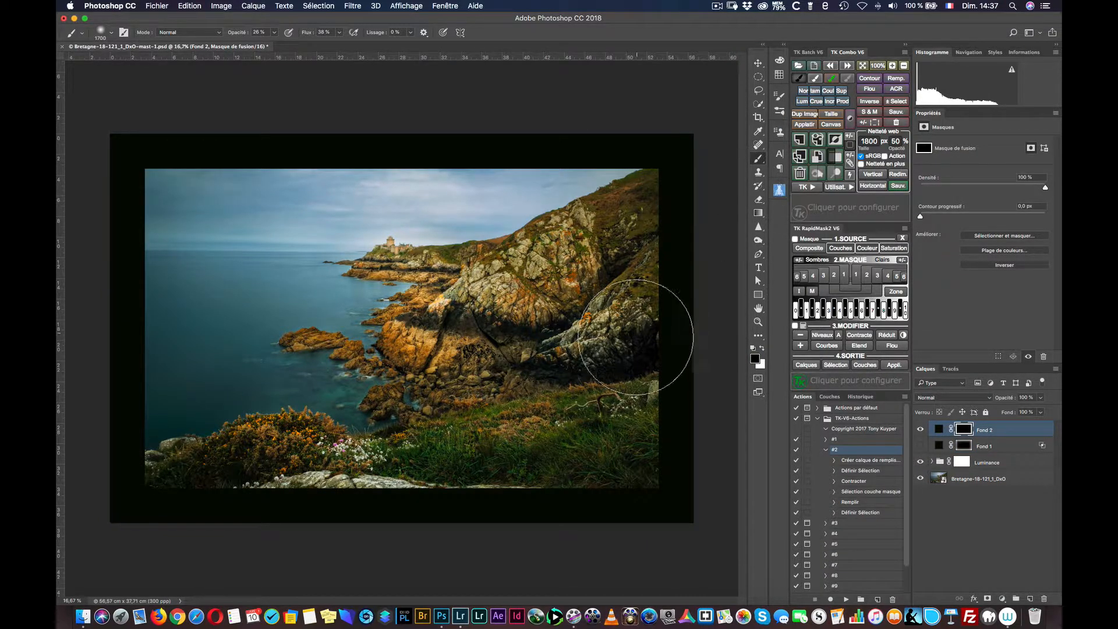
click(826, 450)
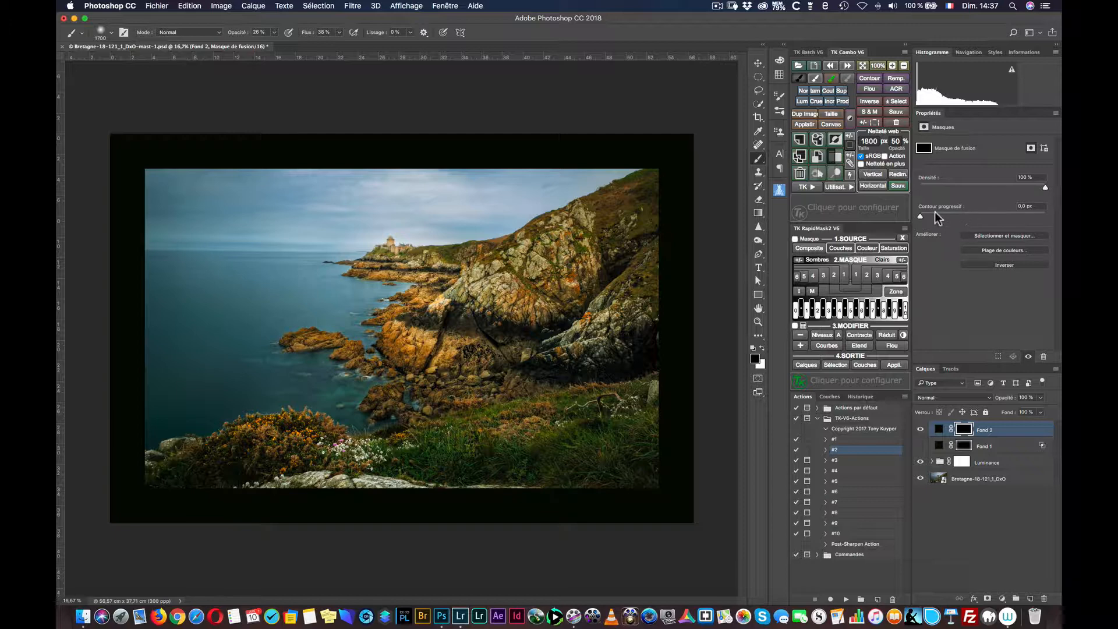
Feather the Fond 2 mask by 423.5 px and split its underlying-layer black blending slider to 0 / 70.
drag(921, 215, 1028, 215)
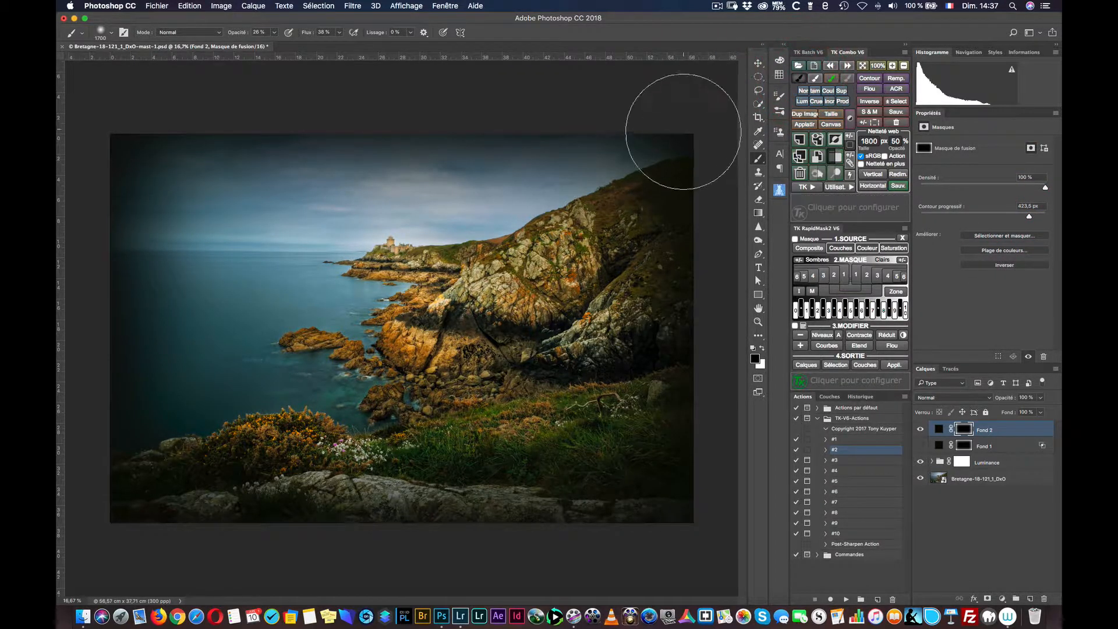
double_click(1036, 429)
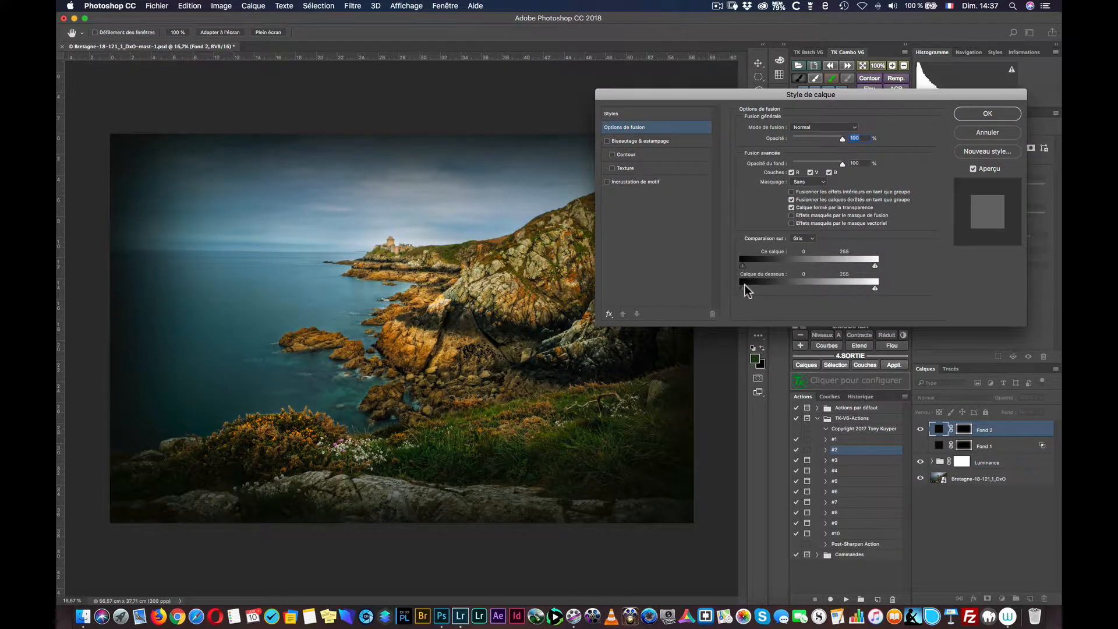
alt+drag(745, 291, 776, 291)
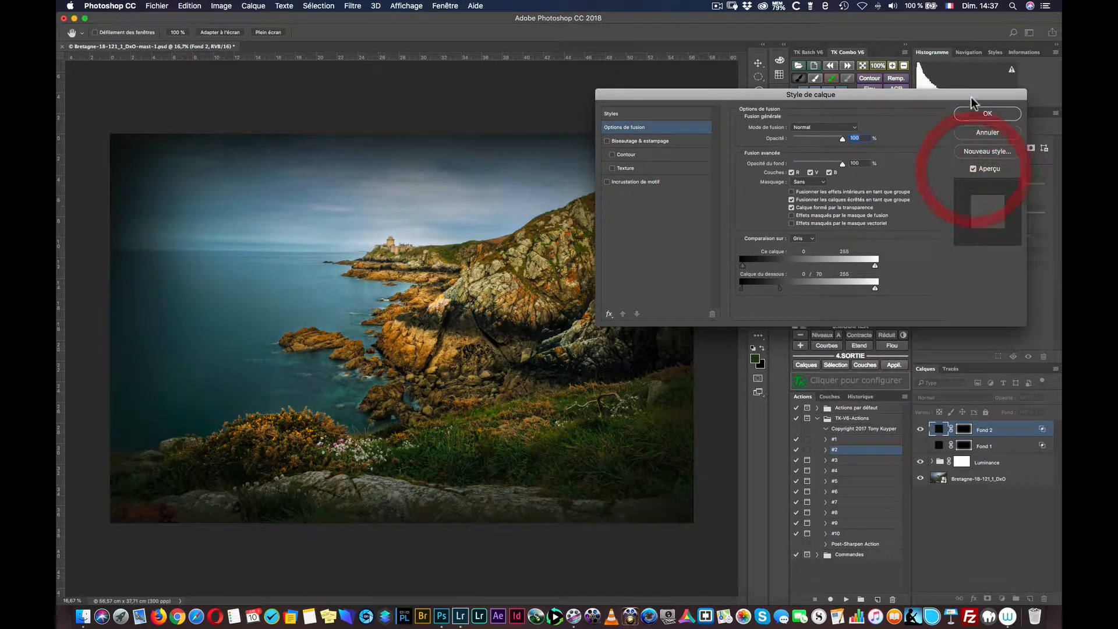
click(987, 113)
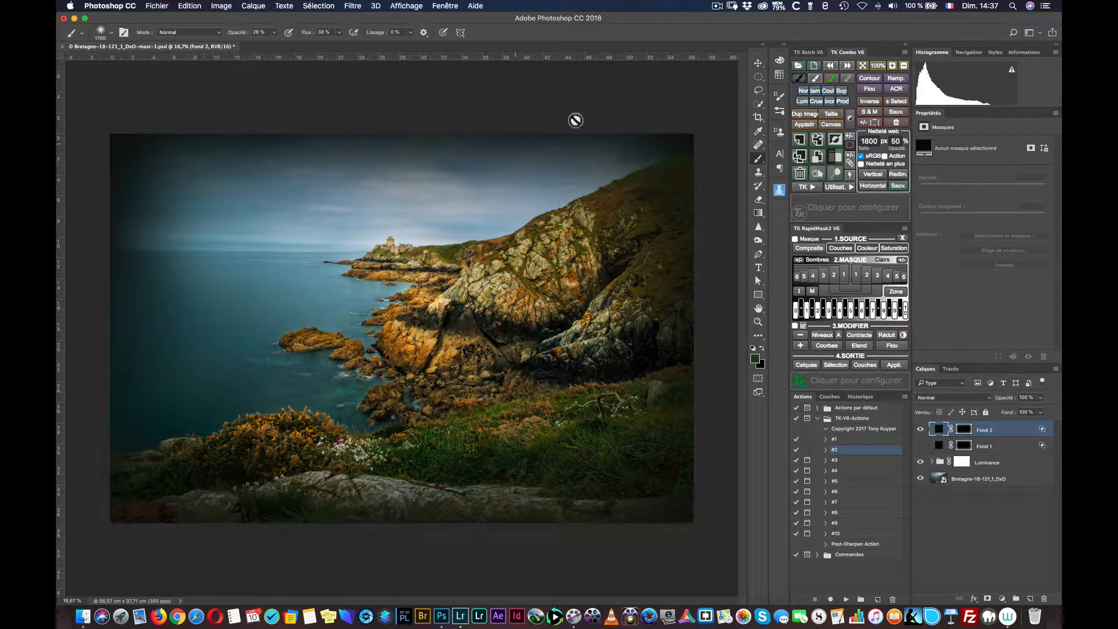
Paint black on the Fond 2 mask along the photo's left edge and upper-right corner, and compare with the vignette hidden.
click(801, 79)
click(964, 429)
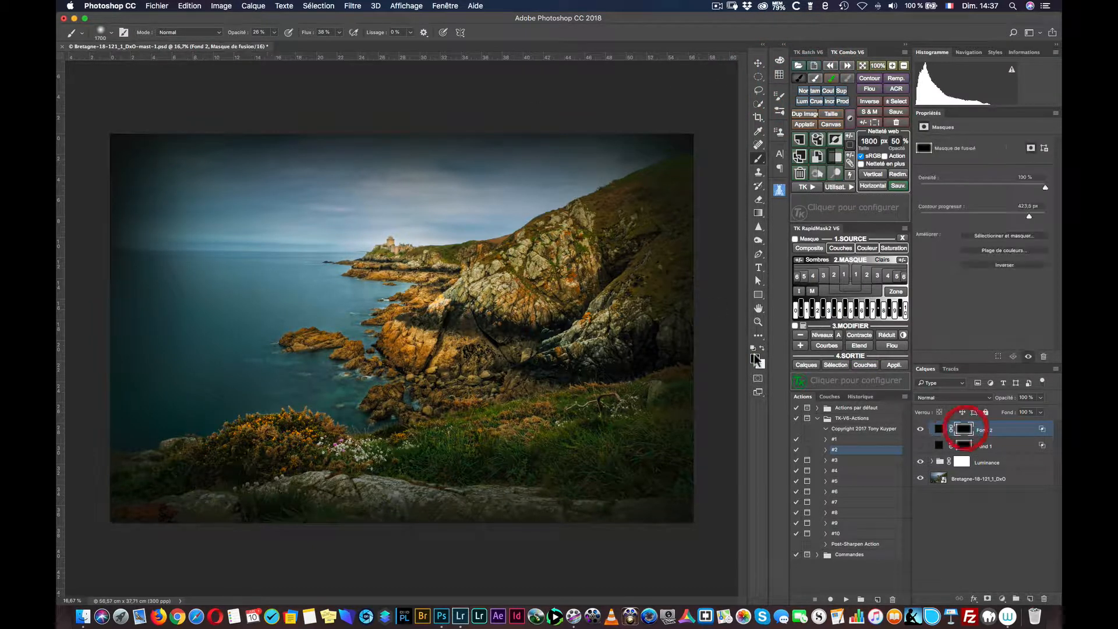
drag(133, 155, 130, 306)
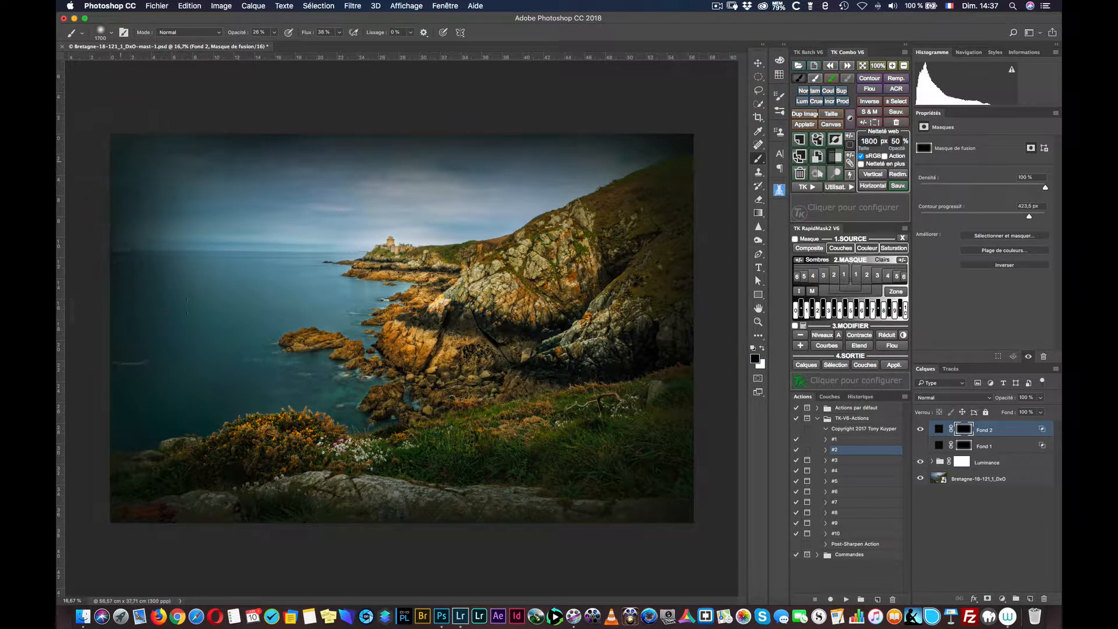
drag(693, 148, 727, 136)
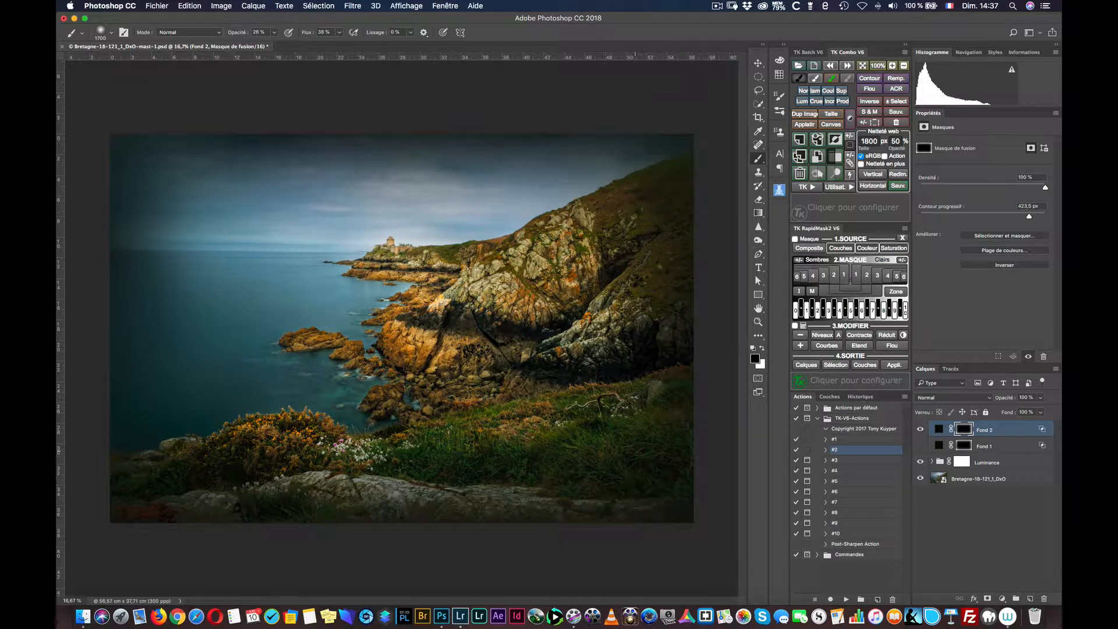
click(920, 429)
click(920, 429)
click(919, 429)
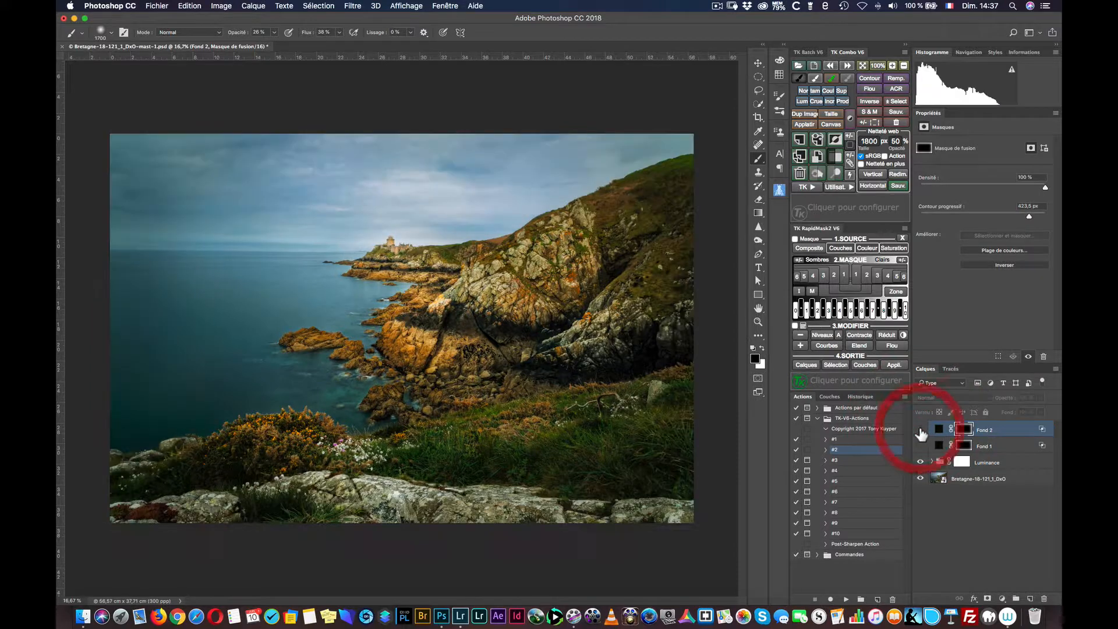
click(920, 429)
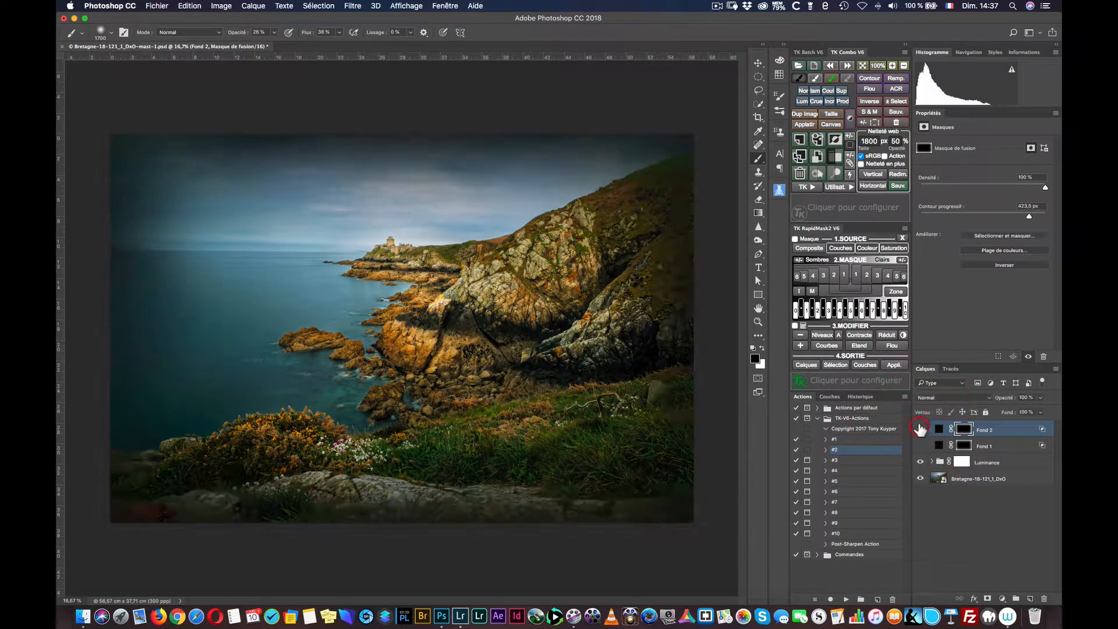
click(836, 335)
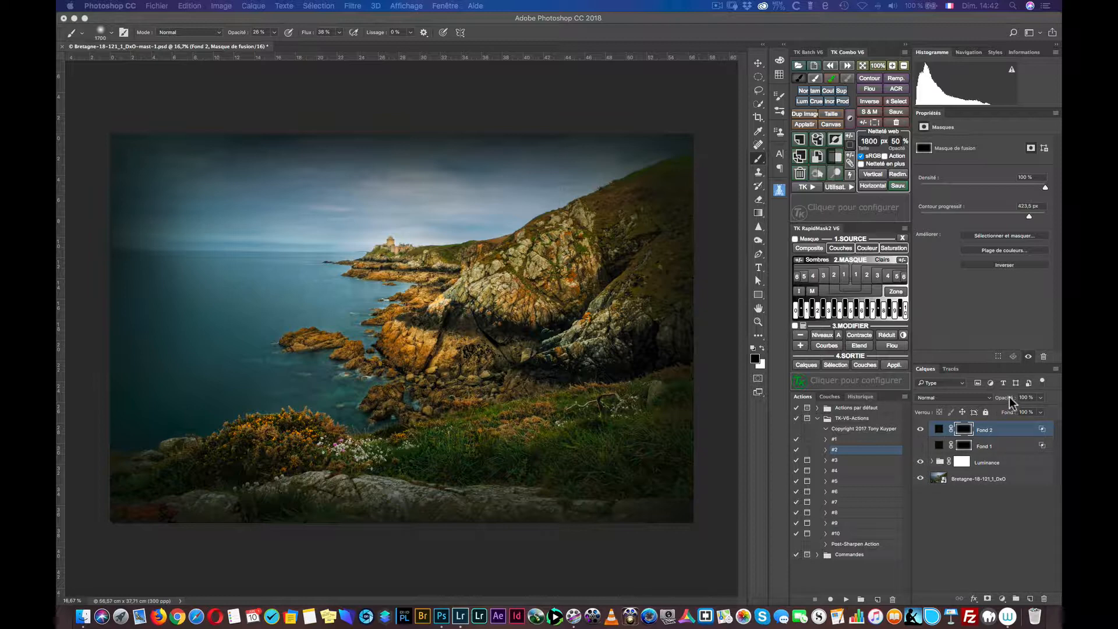
Try a reduced opacity on Fond 2, compare the photo with and without it, and restore 100 %.
drag(1009, 397, 1006, 399)
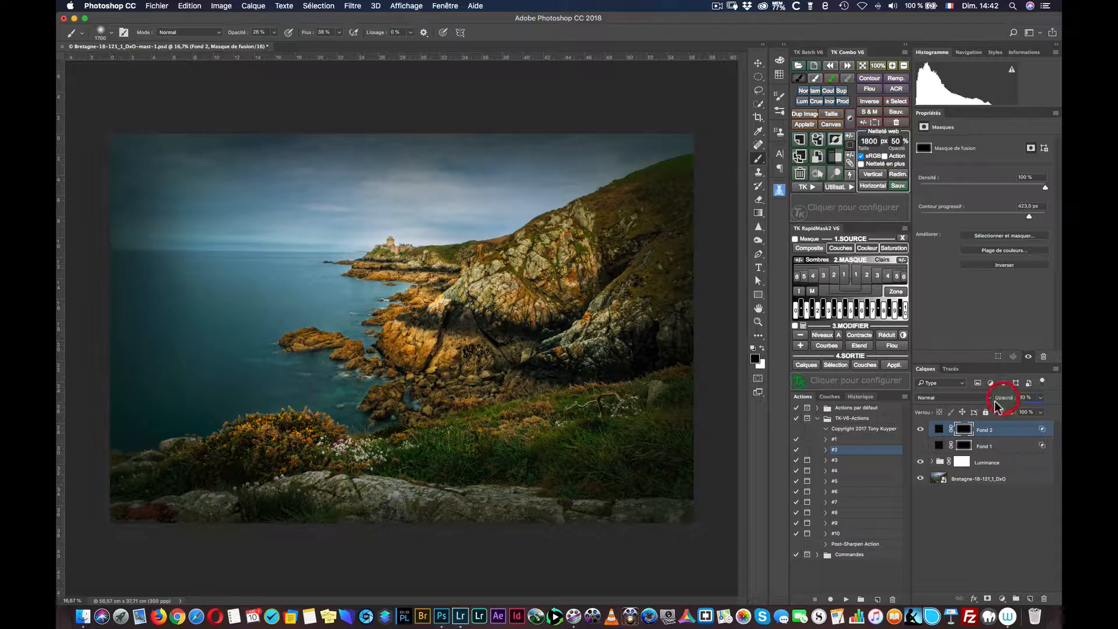
click(920, 429)
click(920, 431)
drag(1003, 400, 1024, 400)
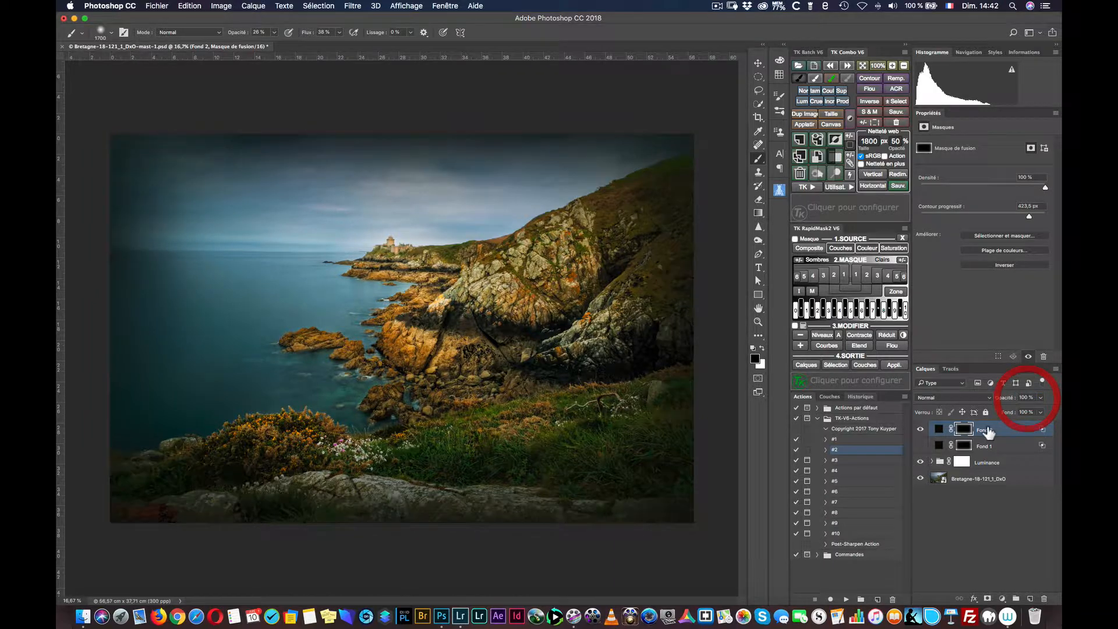
Resume recording after the last Définir Sélection step of action #2 and set Fond 2's opacity to 80 %.
click(826, 449)
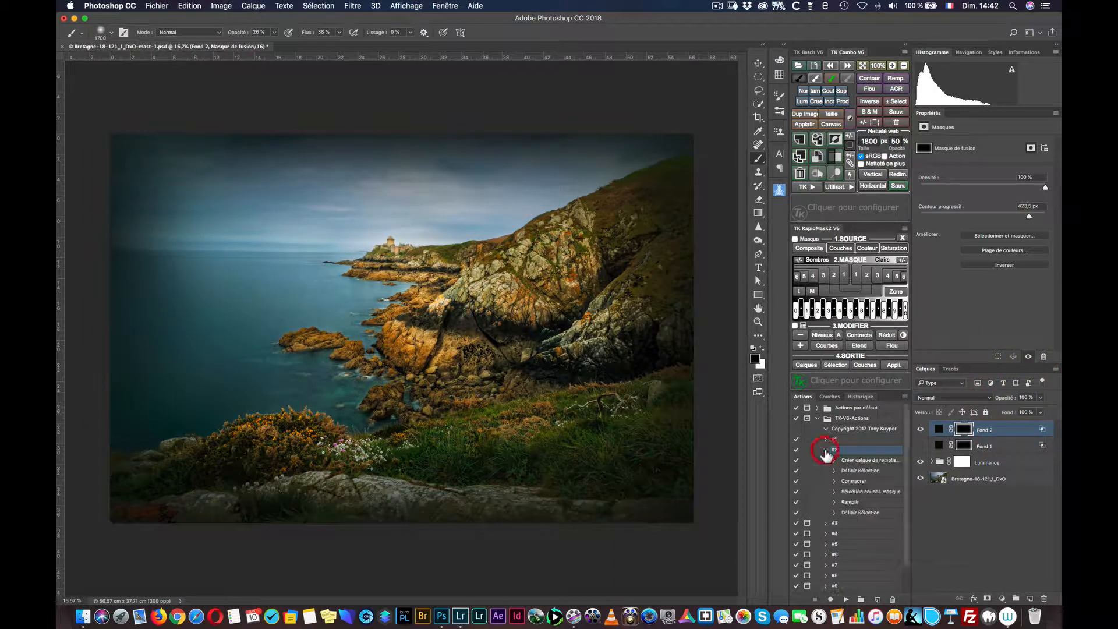
click(851, 512)
drag(906, 508, 904, 544)
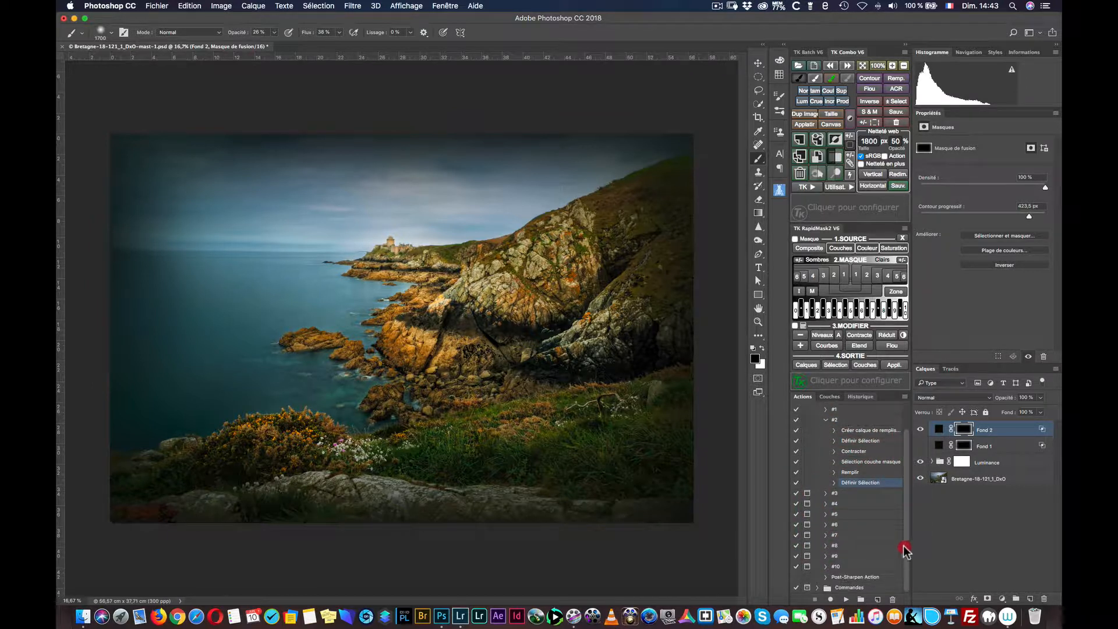
click(833, 482)
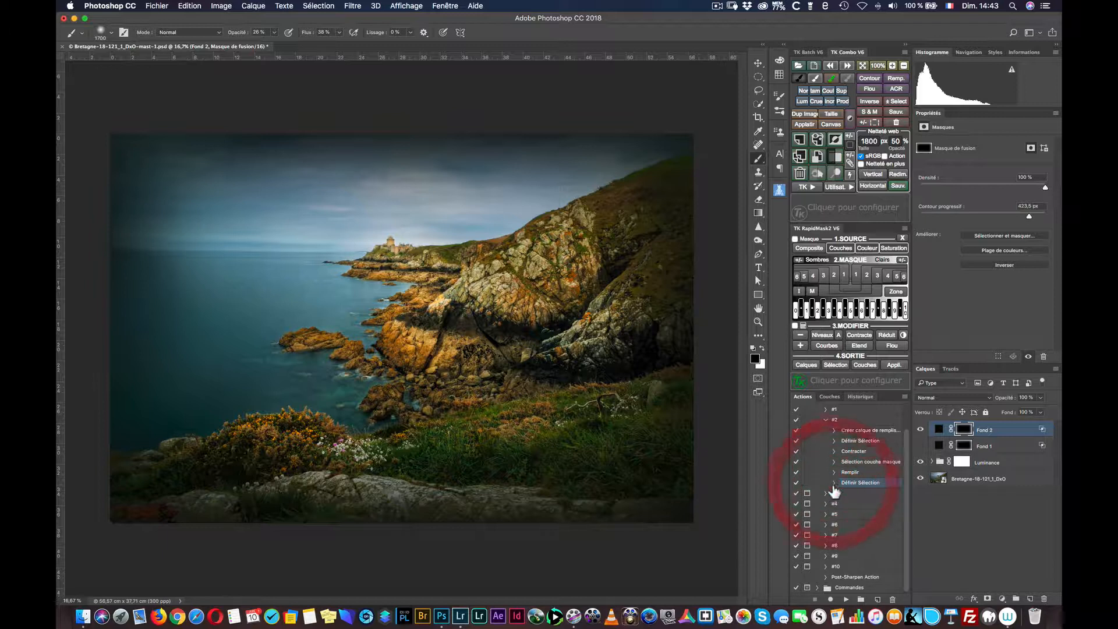
click(834, 483)
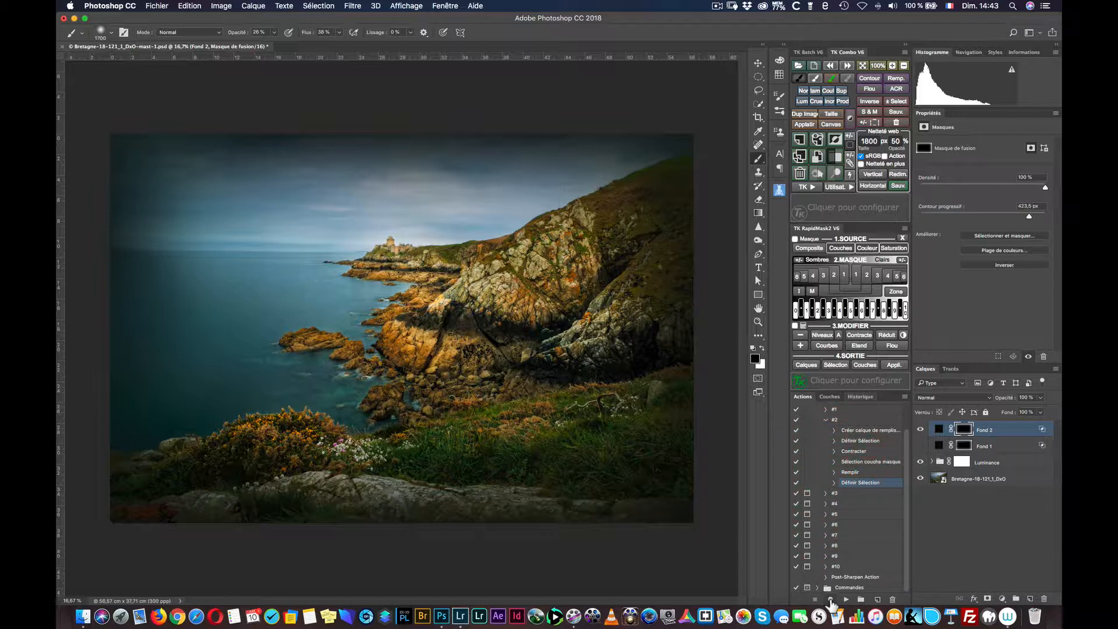
click(831, 599)
drag(1003, 397, 998, 400)
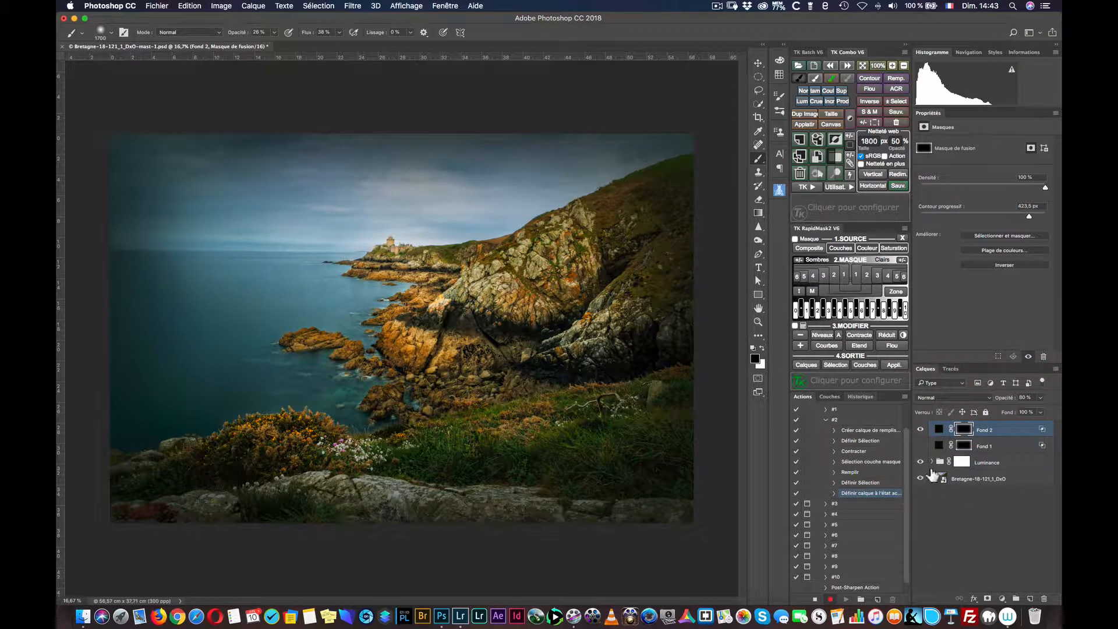
Record hiding and reshowing Fond 2, stop the recording and check the details of the recorded opacity step.
click(920, 429)
click(920, 429)
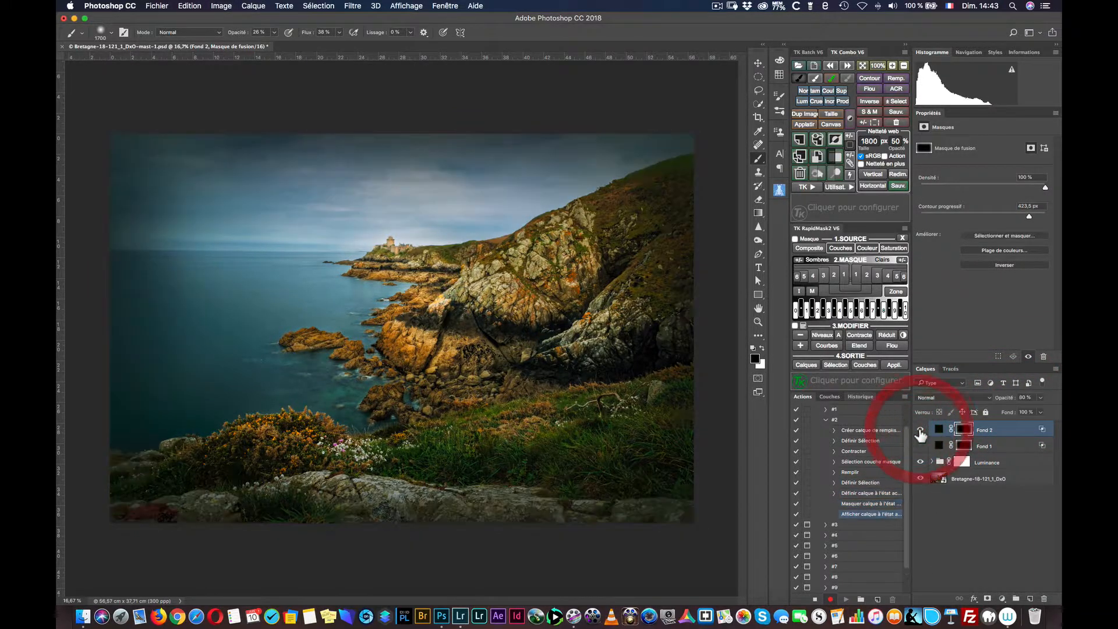
click(815, 598)
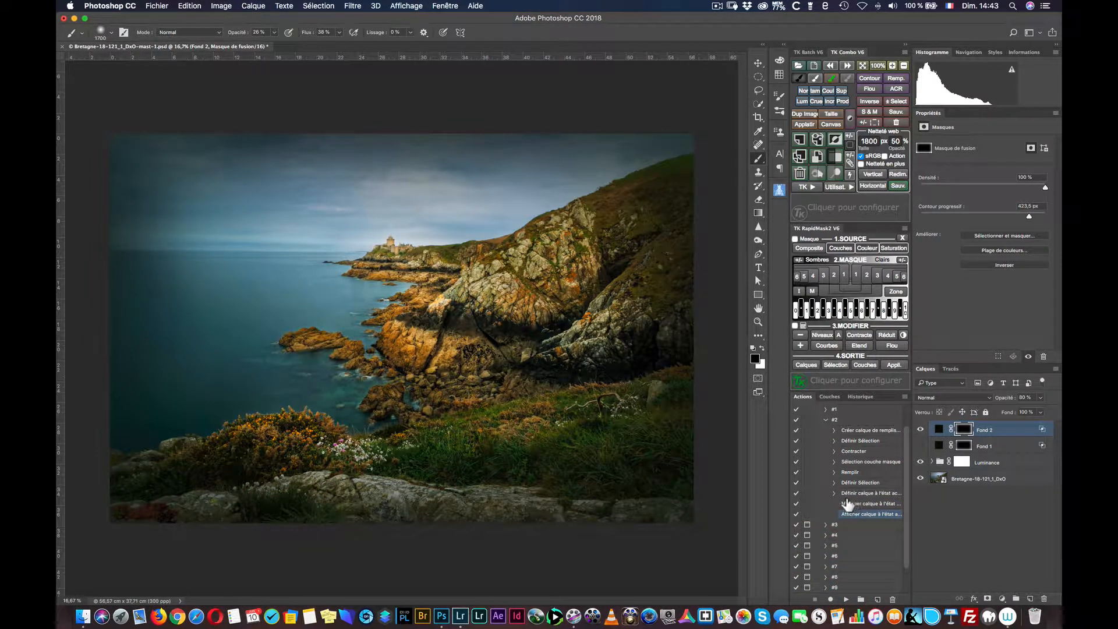
click(834, 493)
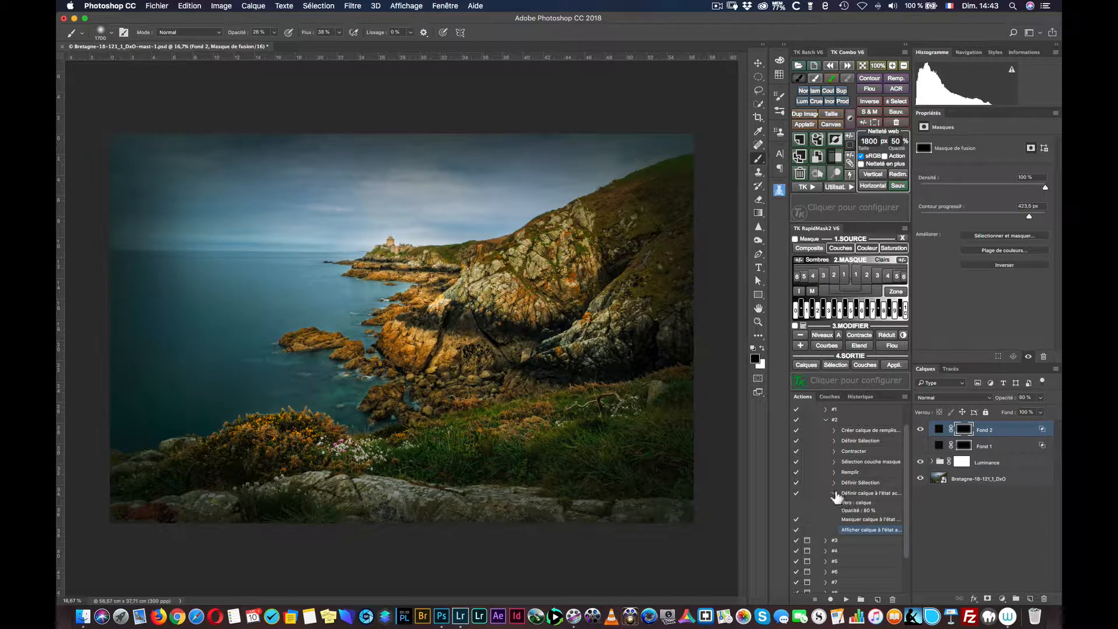
click(833, 493)
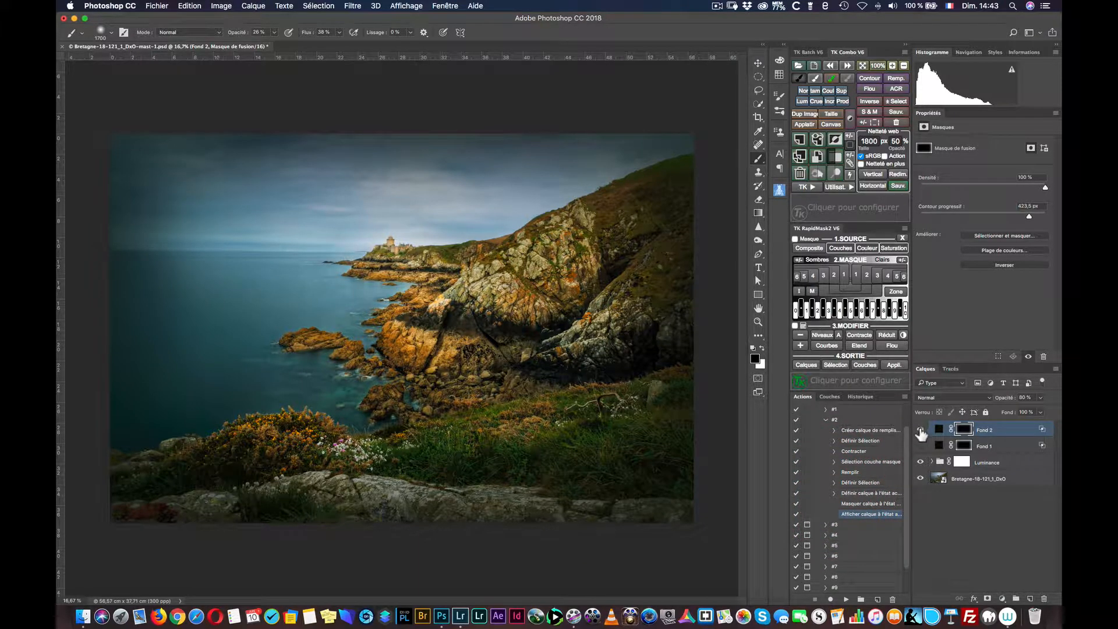
Hide the Fond 2 vignette layer and delete both the Fond 2 and Fond 1 layers.
click(920, 430)
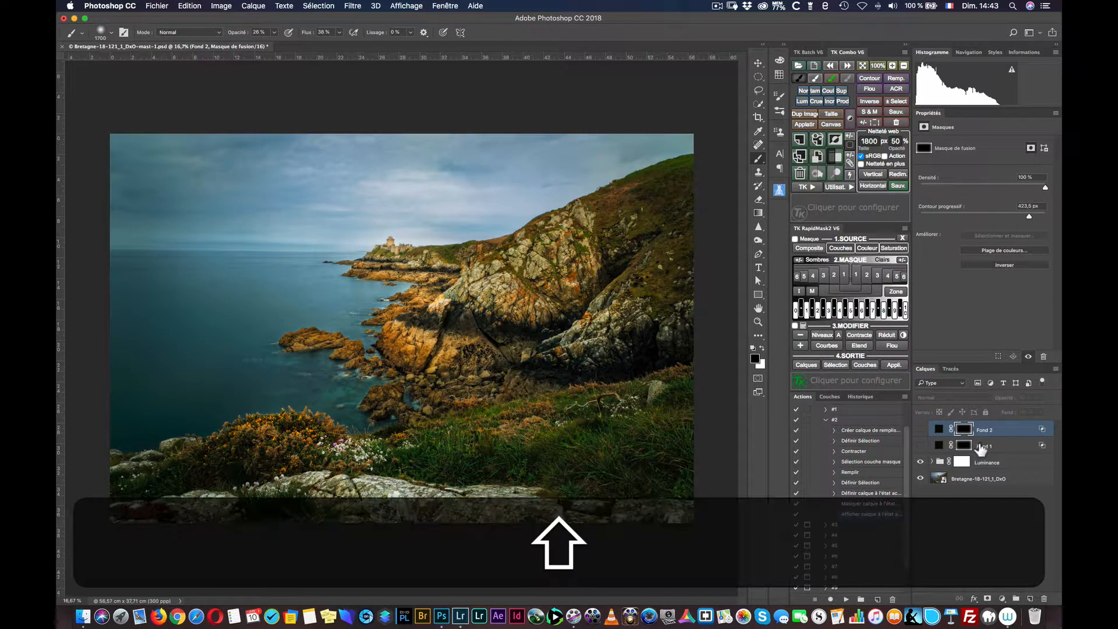
shift+click(982, 446)
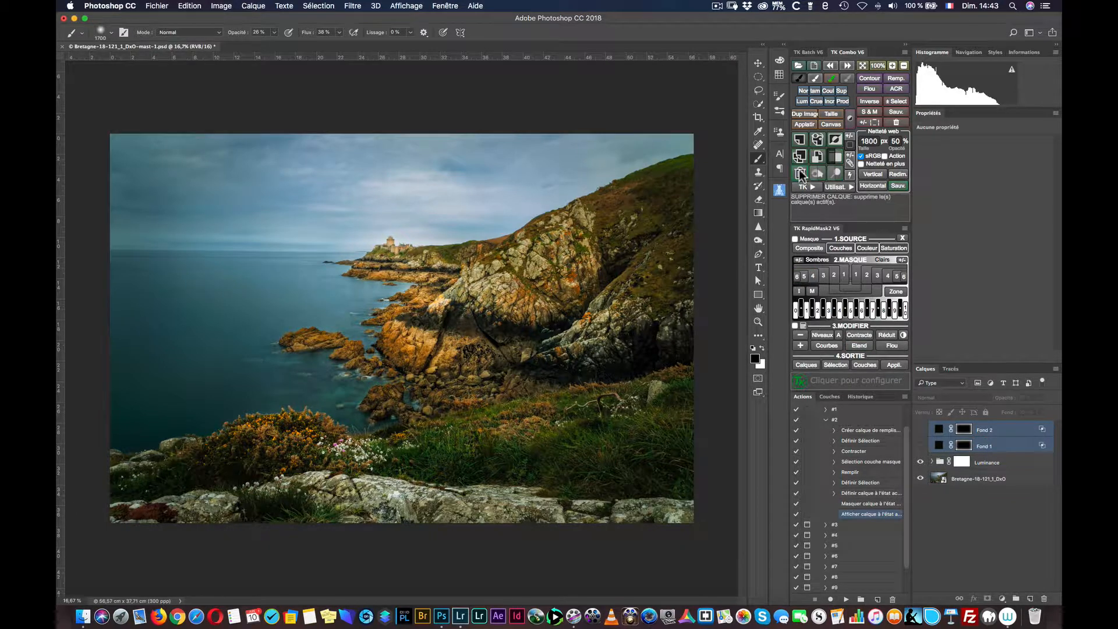
click(799, 173)
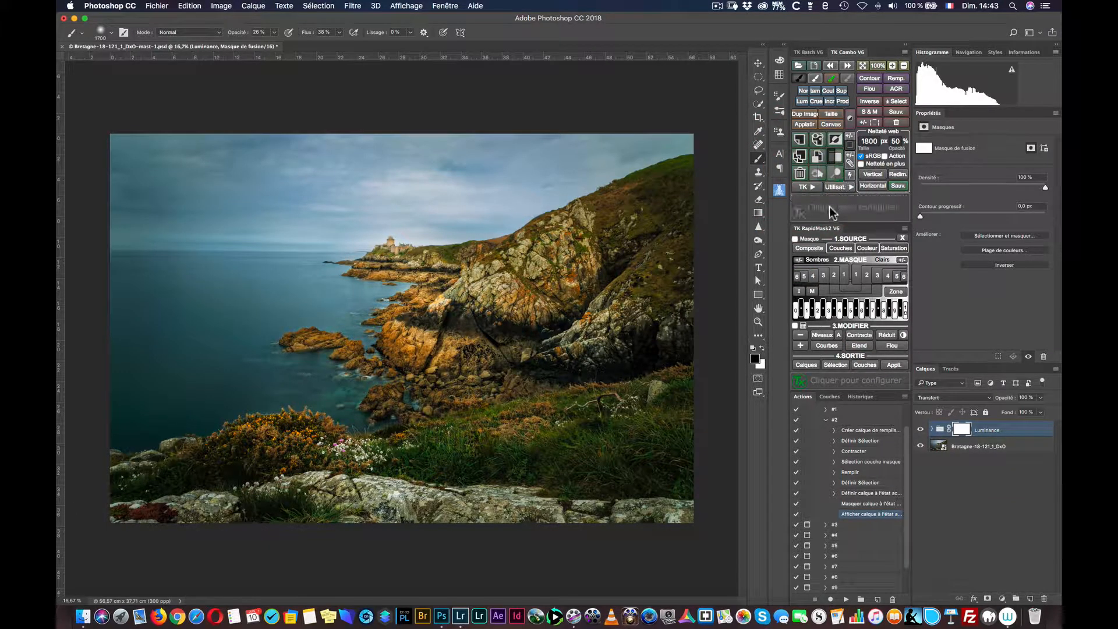
Run the "Vignette démo" user action and feather the new Fond 1 mask by about 330 px.
click(845, 186)
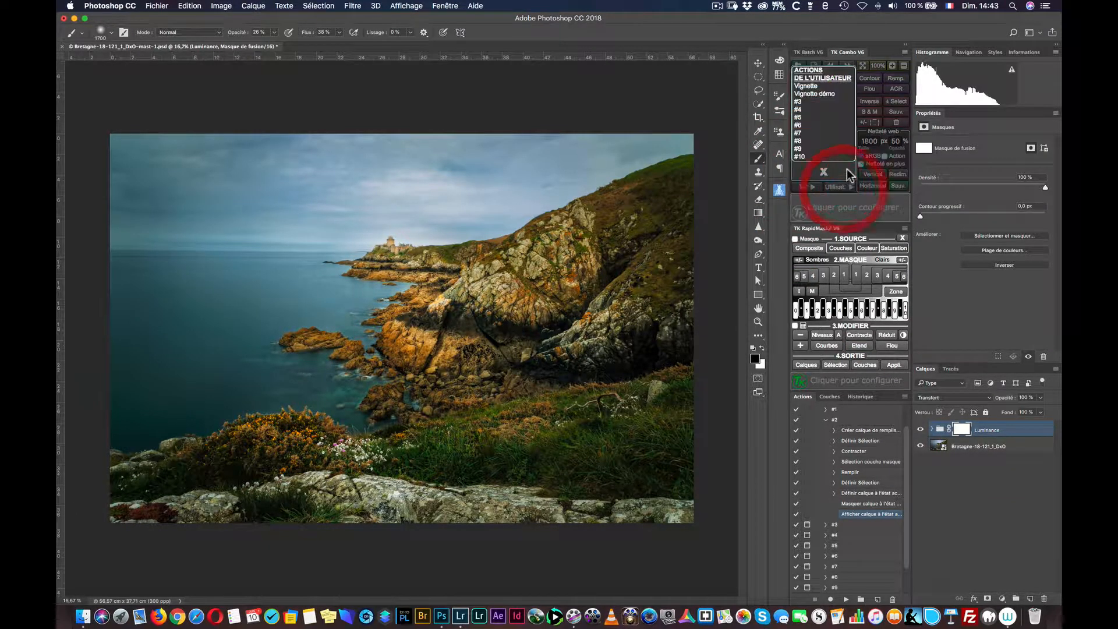
click(821, 94)
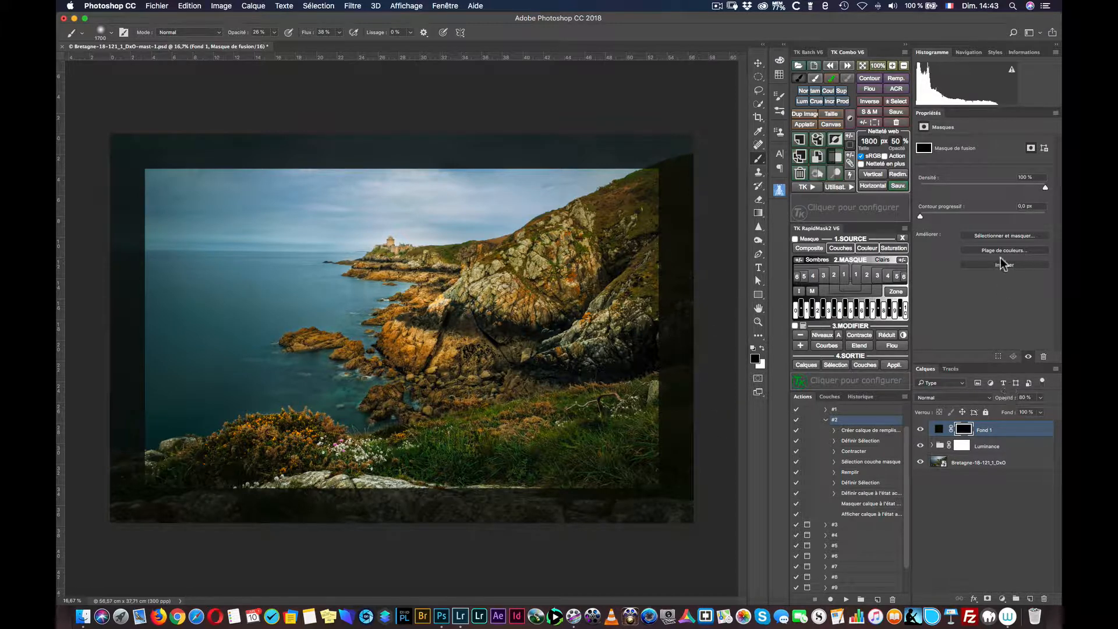
click(998, 215)
drag(998, 218, 1026, 216)
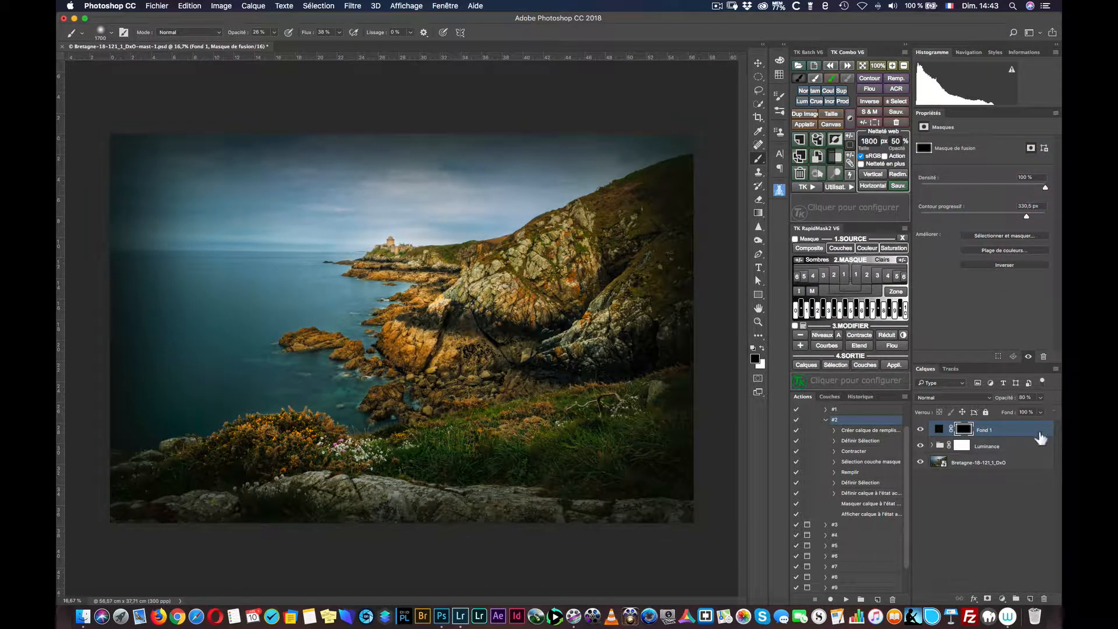
Split the underlying layer's black blending slider to 0 / 69 for Fond 1, and compare the photo with and without the vignette.
click(1025, 429)
click(1030, 430)
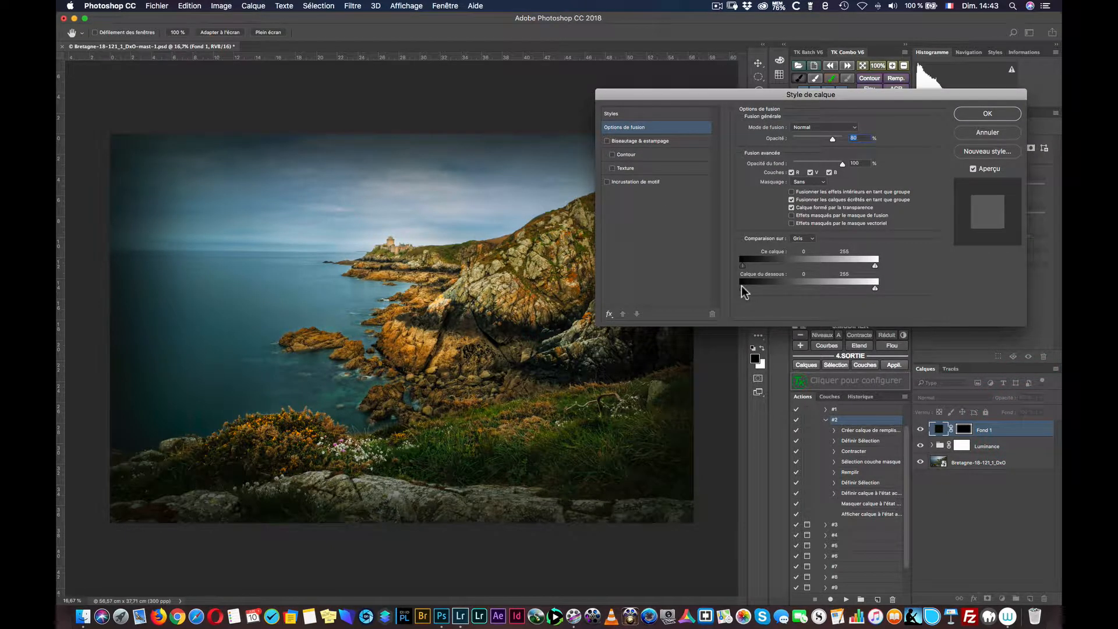
key(alt)
drag(742, 291, 780, 292)
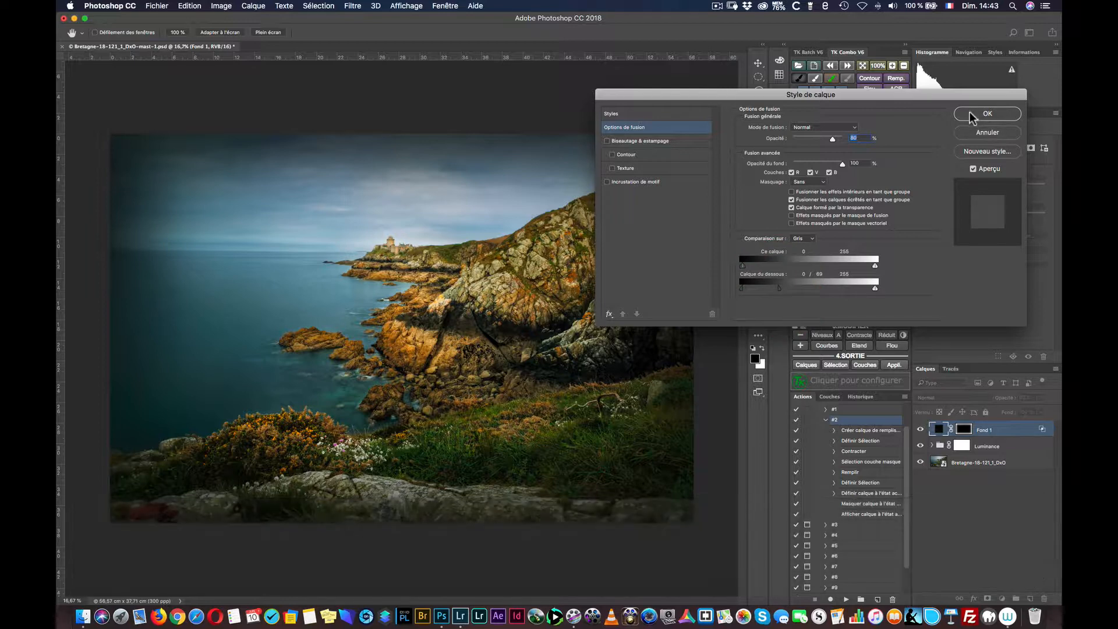
click(969, 112)
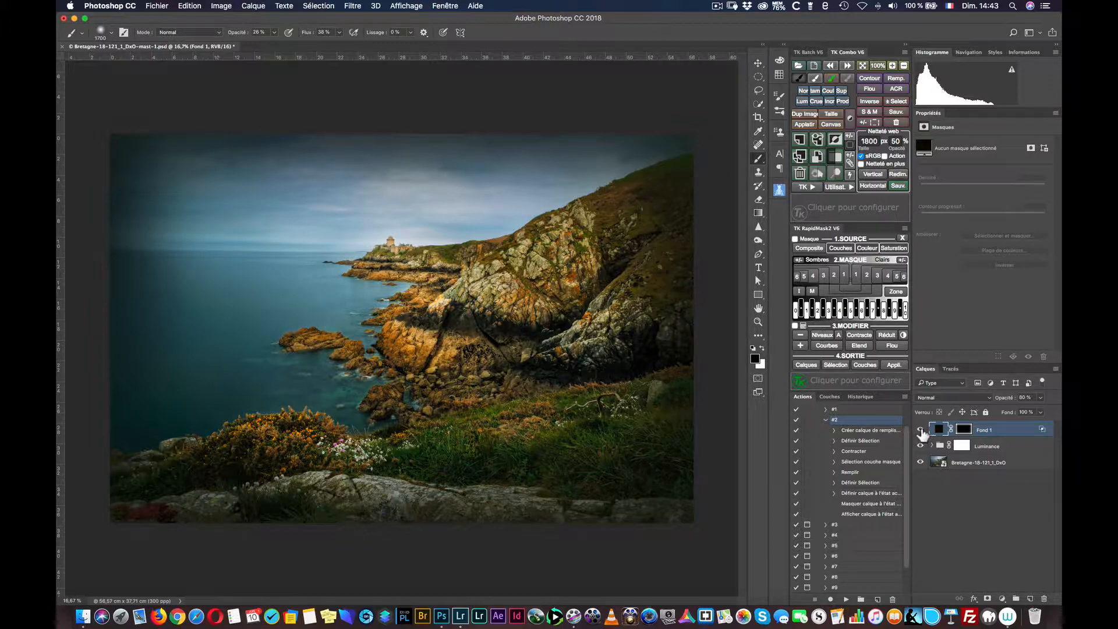
click(920, 429)
click(919, 430)
Collapse the steps of action #2, then view the TK panel's list of user actions and close it.
click(825, 419)
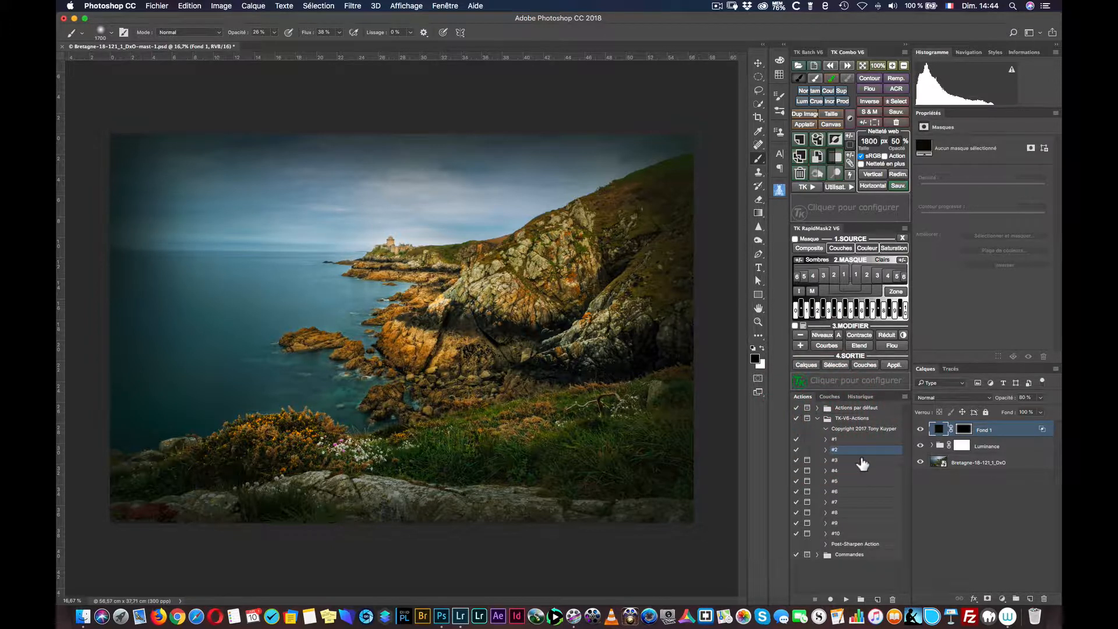
click(850, 187)
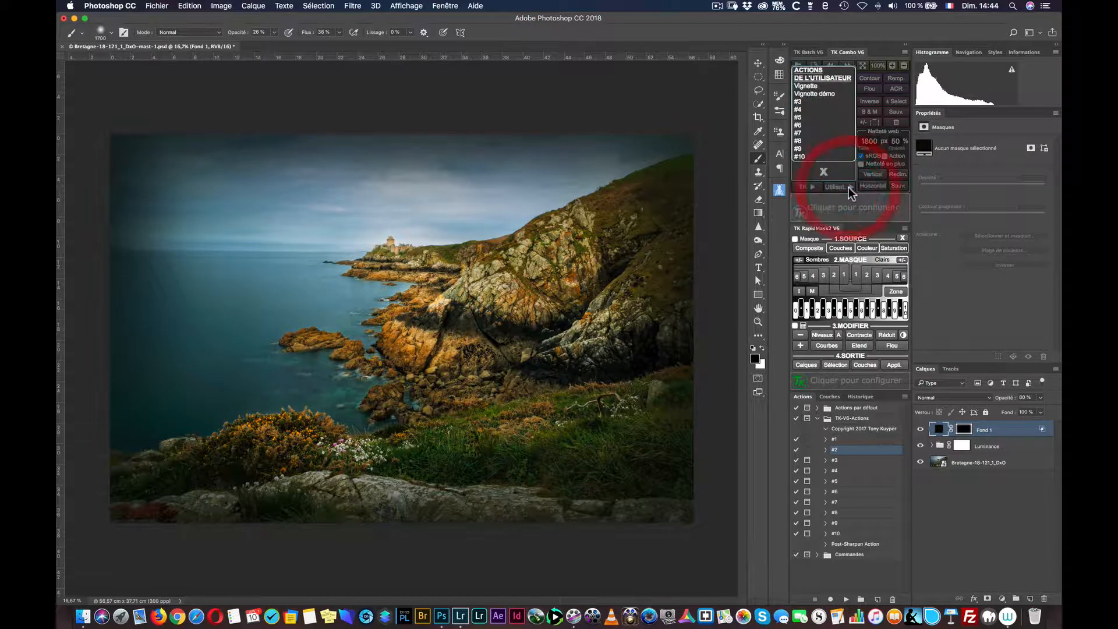
click(823, 171)
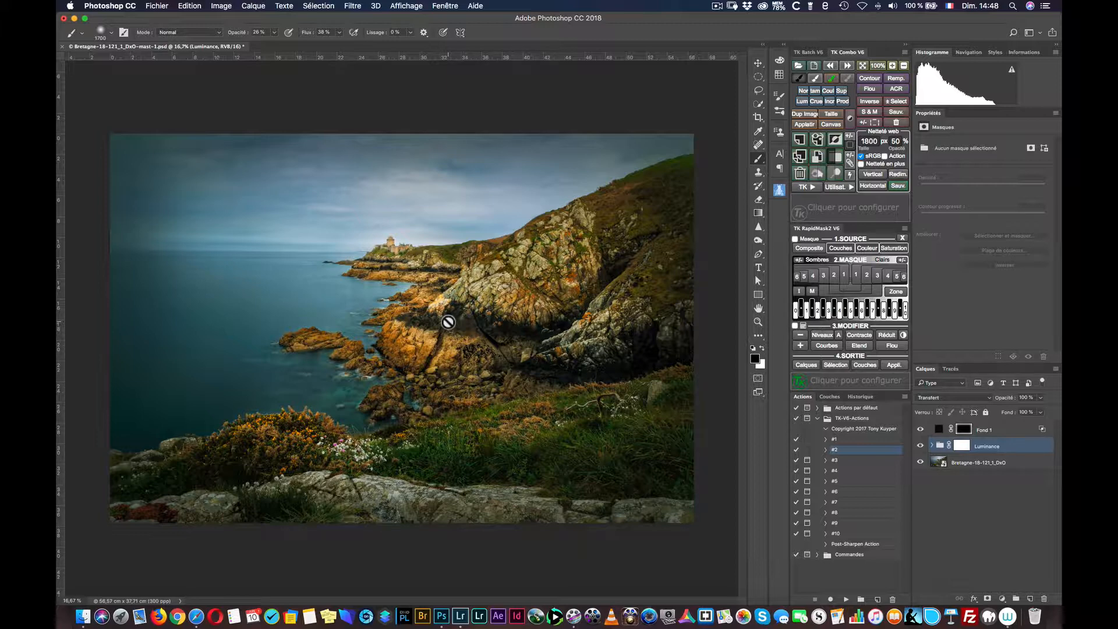
Switch to Safari, open the shop's free TKActions Basic Panel version 6 page and read down to its newsletter sign-up form.
click(197, 616)
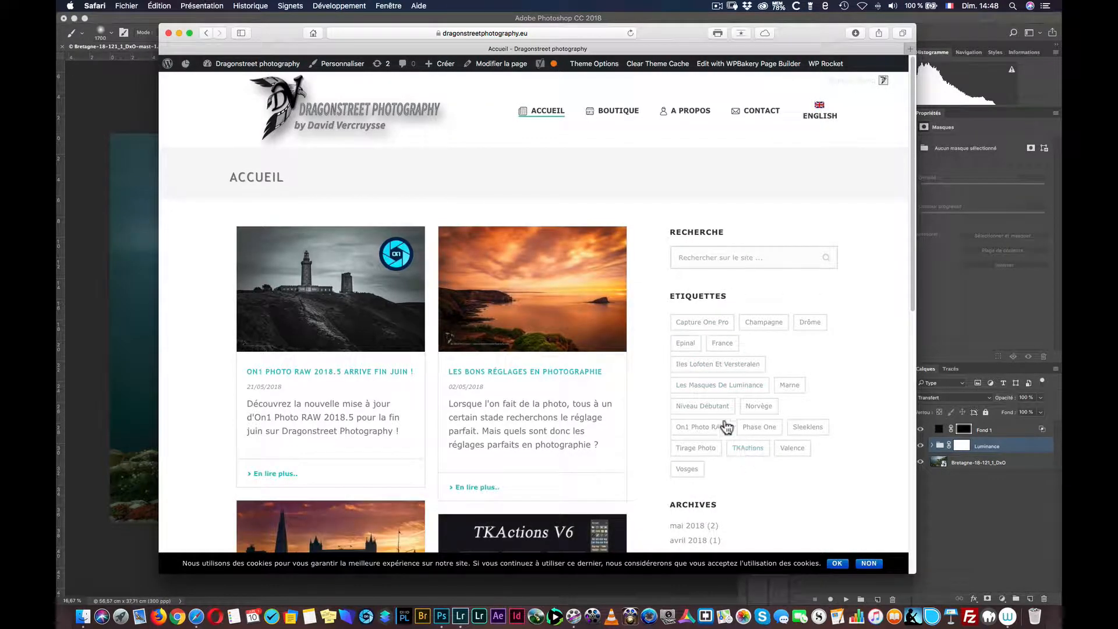
mouse_move(618, 115)
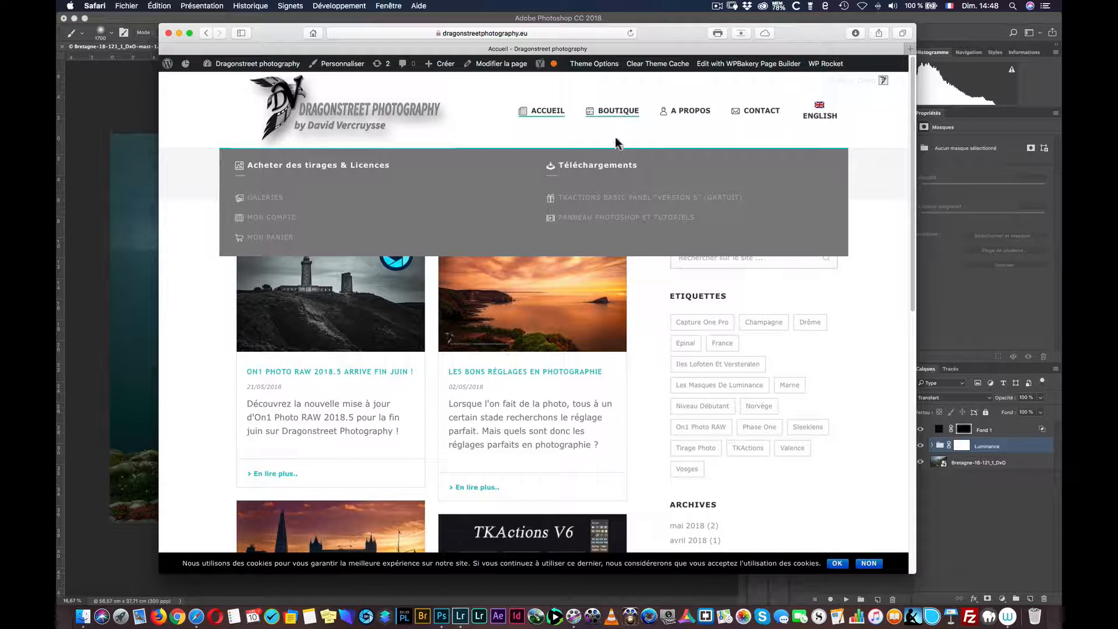
click(616, 198)
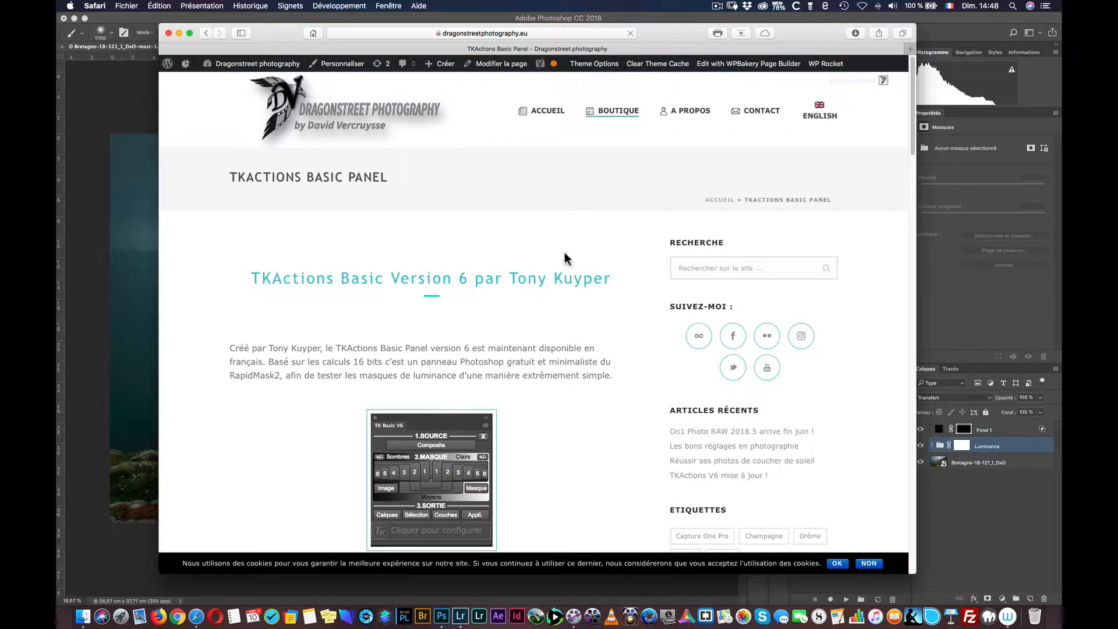
scroll(478, 324, down, 10)
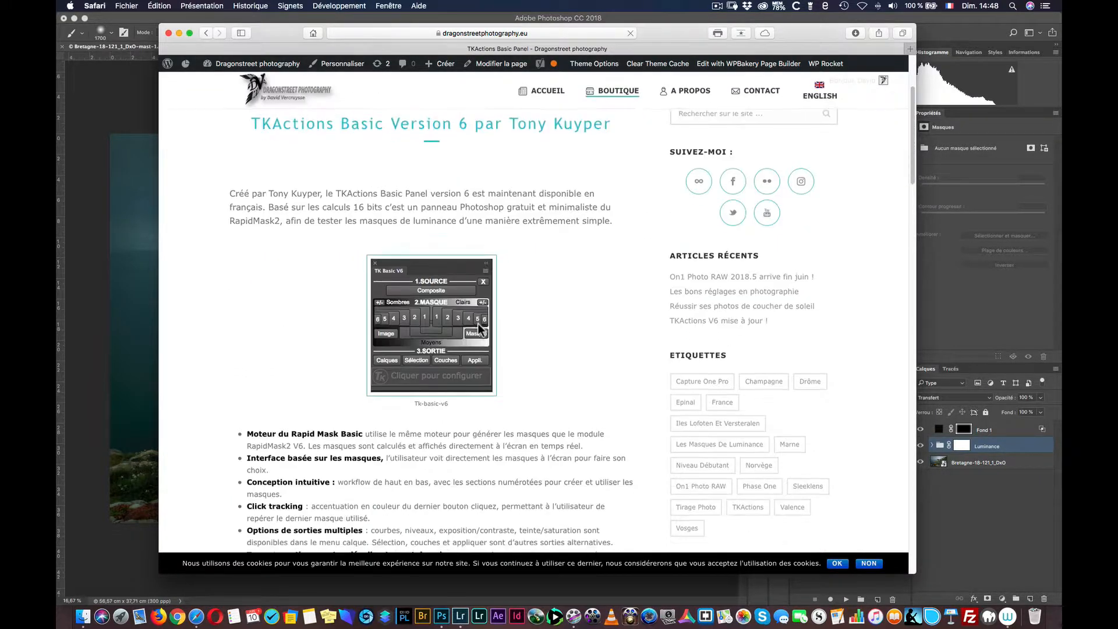
scroll(479, 324, down, 20)
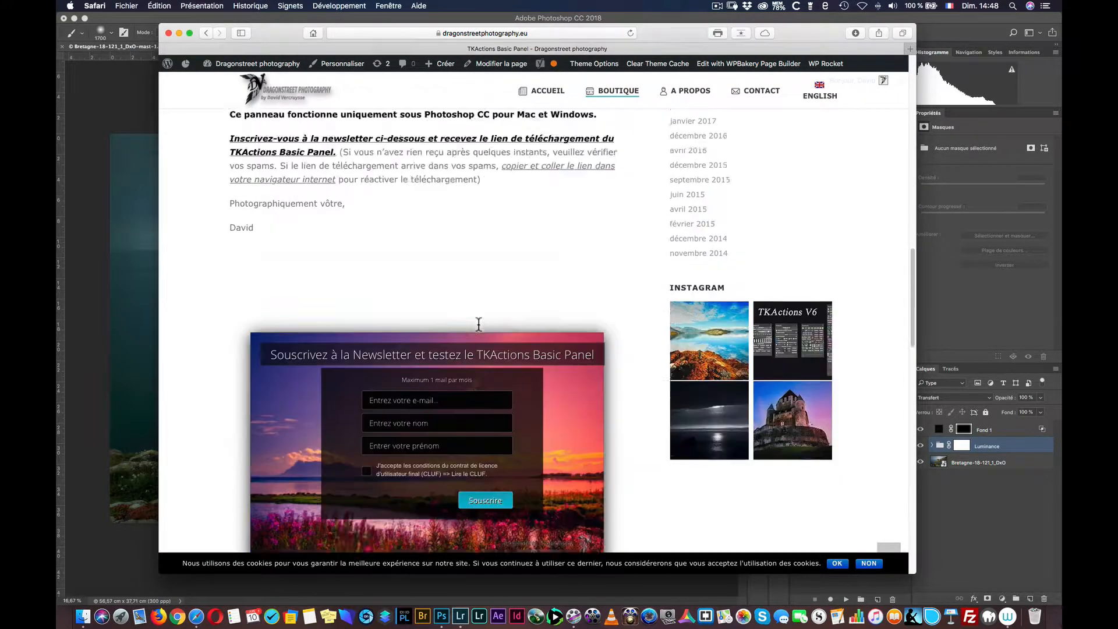